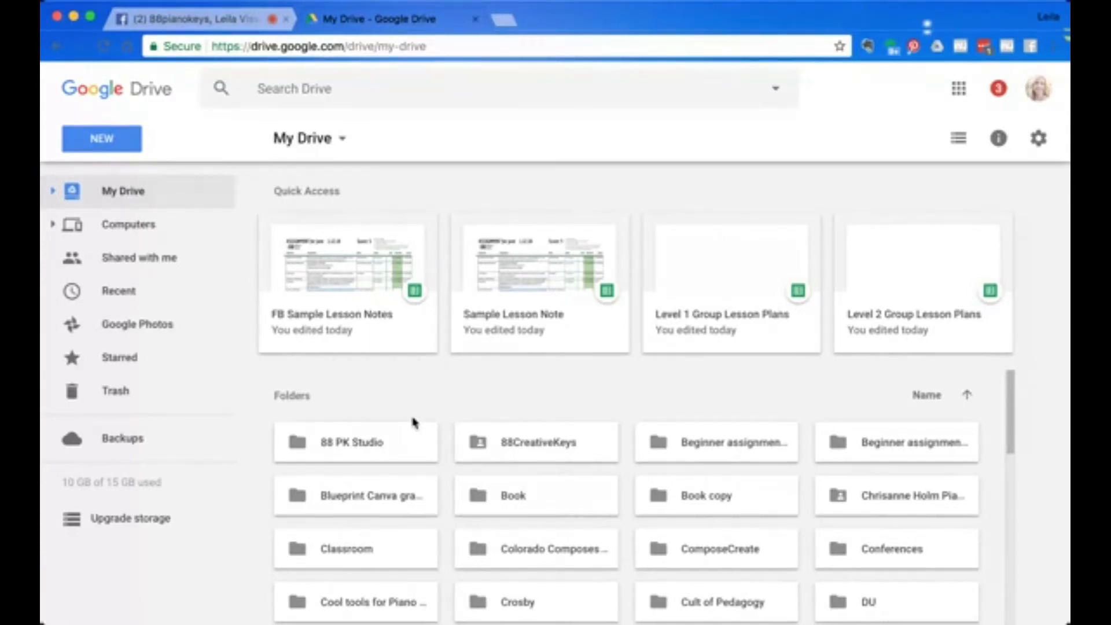
# Open the FB Sample Lesson Notes spreadsheet and set the first Repertoire category to Five-Finger Patterns from its dropdown.
pyautogui.doubleClick(349, 331)
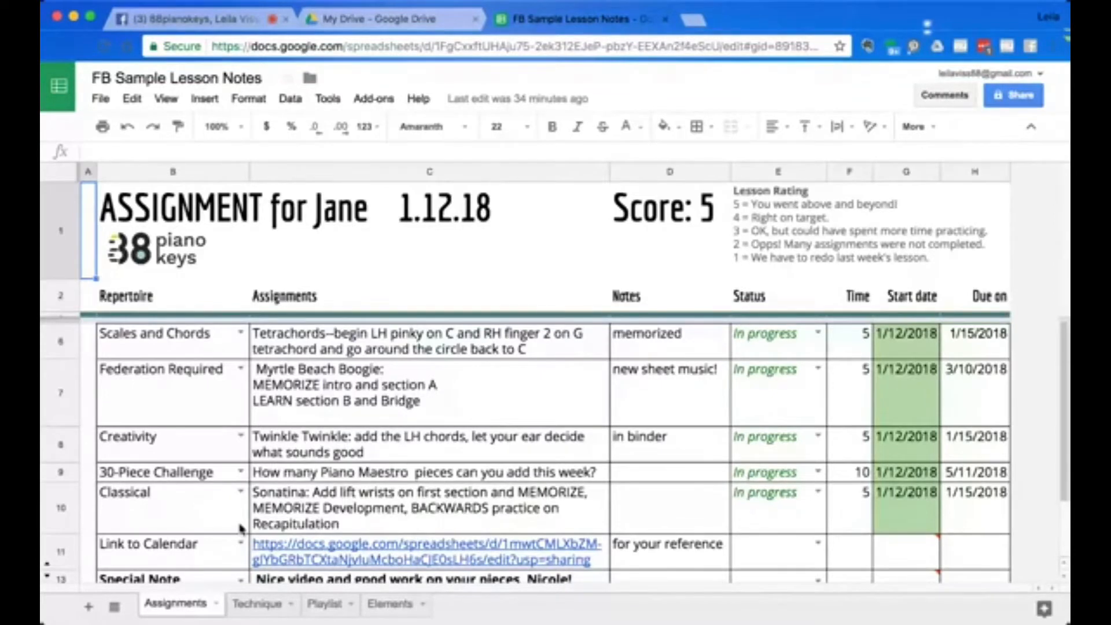
pyautogui.click(241, 335)
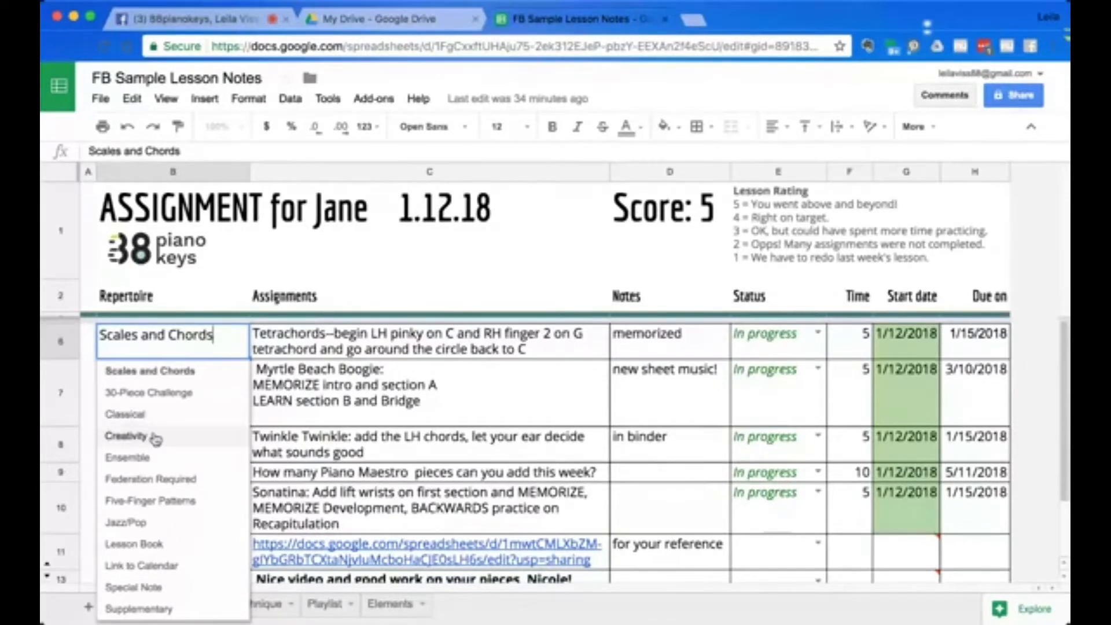
pyautogui.click(154, 437)
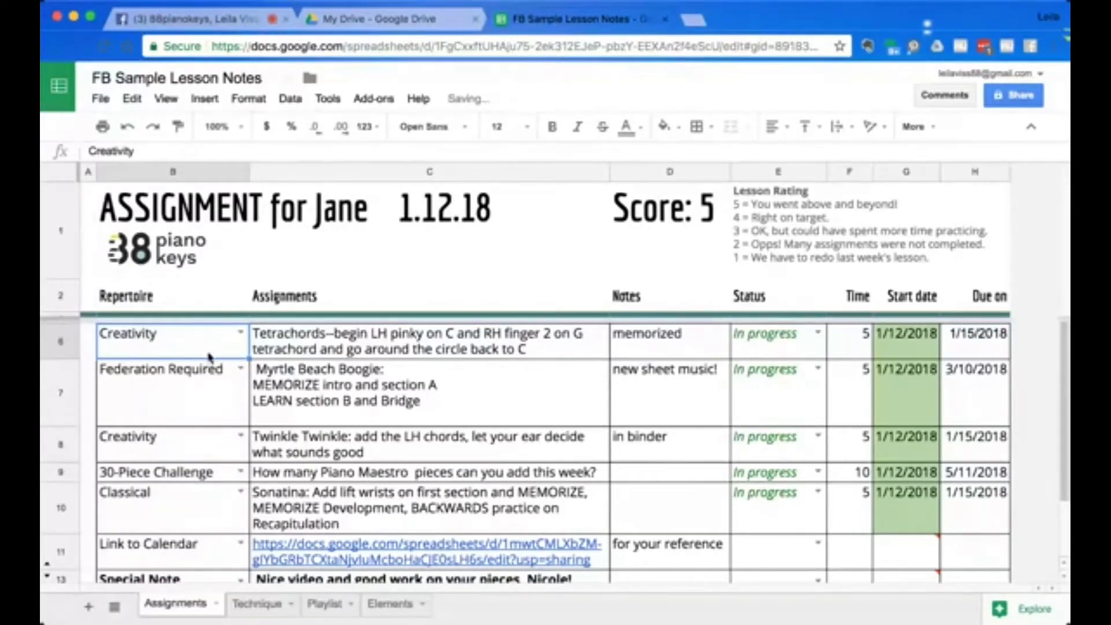
pyautogui.moveTo(204, 353)
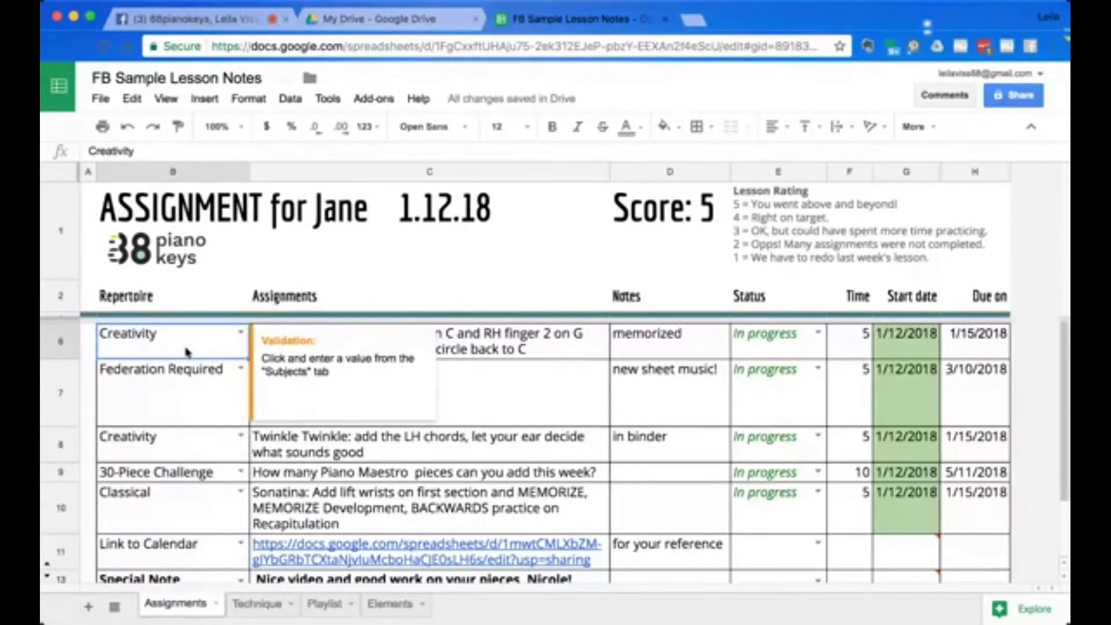
pyautogui.click(240, 333)
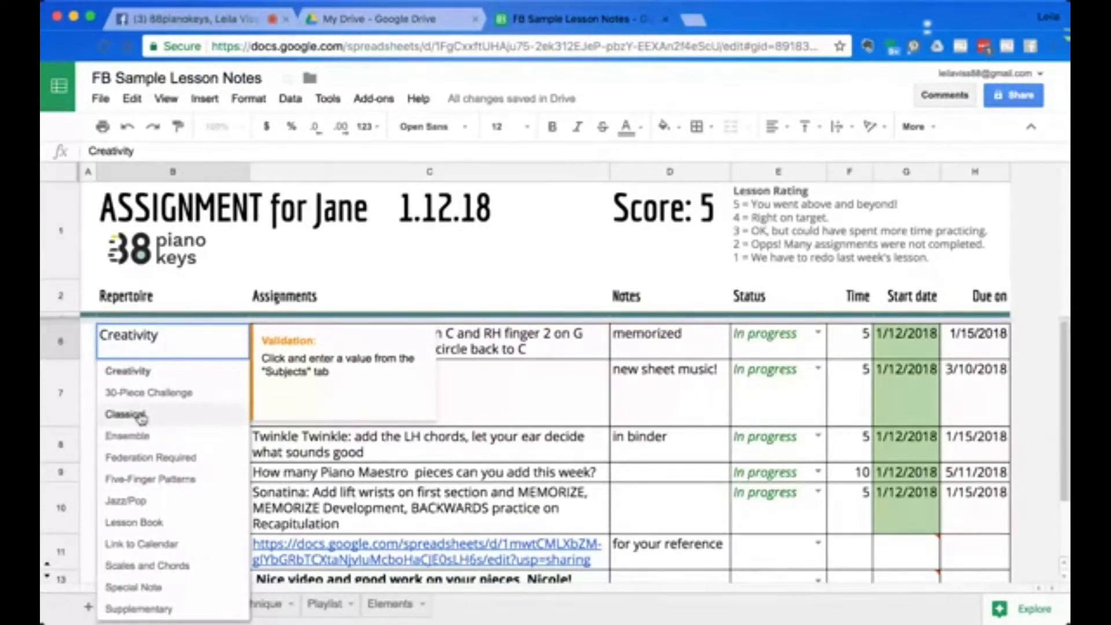
pyautogui.click(155, 485)
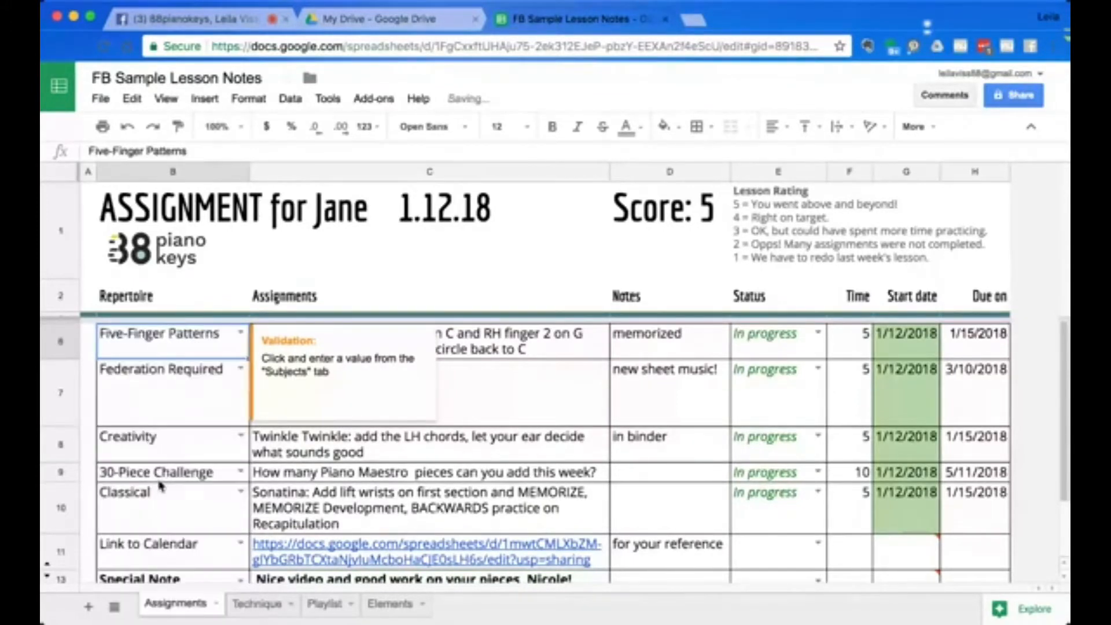
# Enter "blue book" in the Notes cell of the Classical row.
pyautogui.click(510, 350)
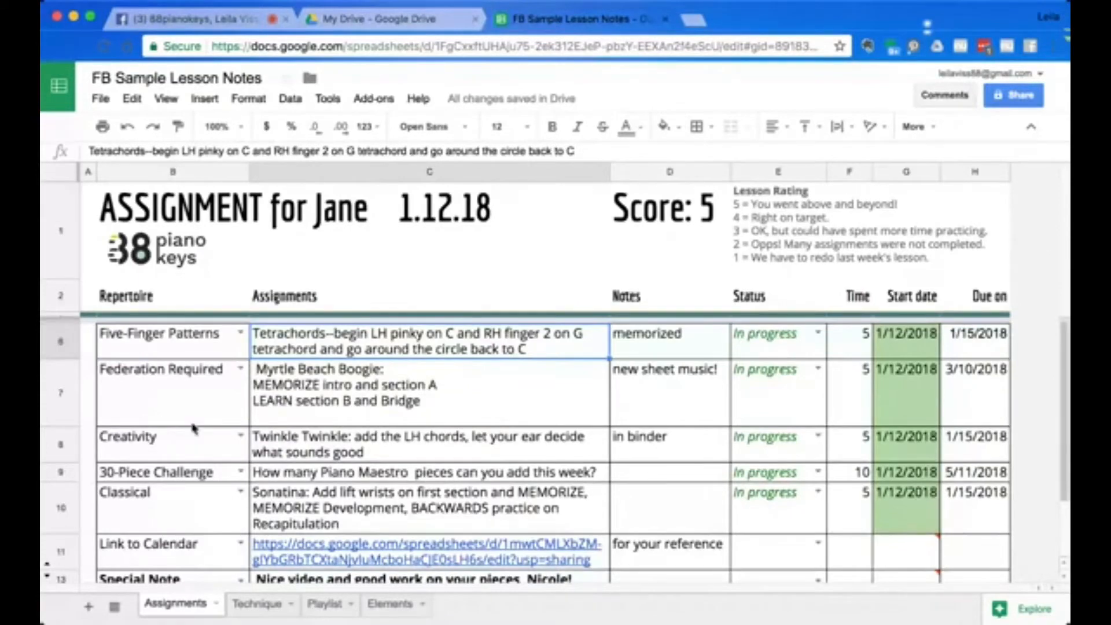
pyautogui.scroll(-2, 192, 431)
pyautogui.scroll(2, 193, 431)
pyautogui.click(679, 346)
pyautogui.click(680, 395)
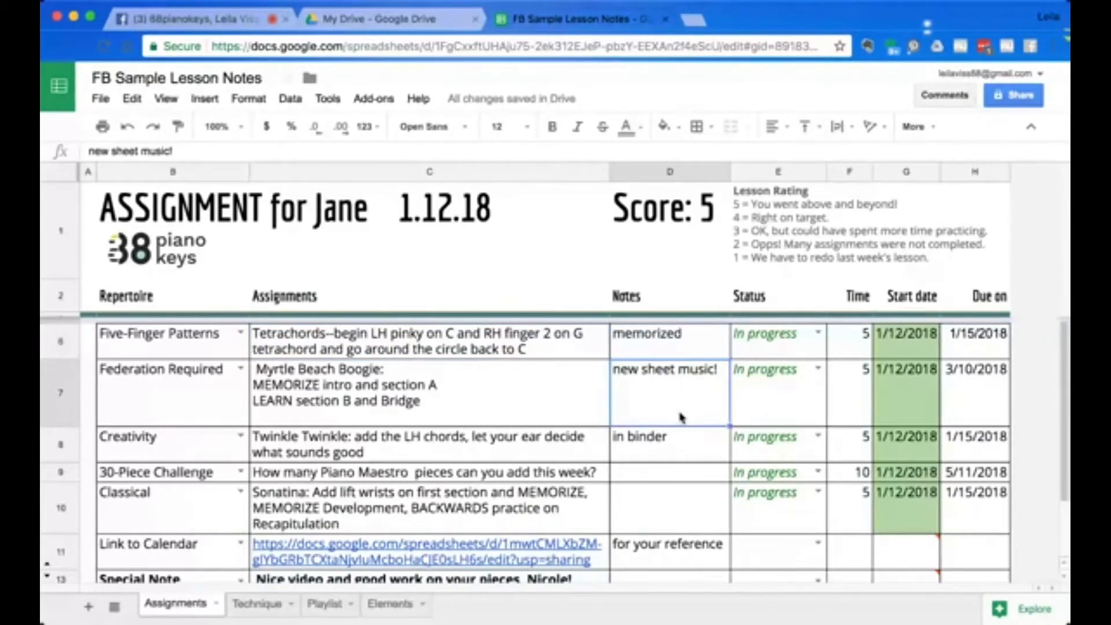
pyautogui.click(685, 443)
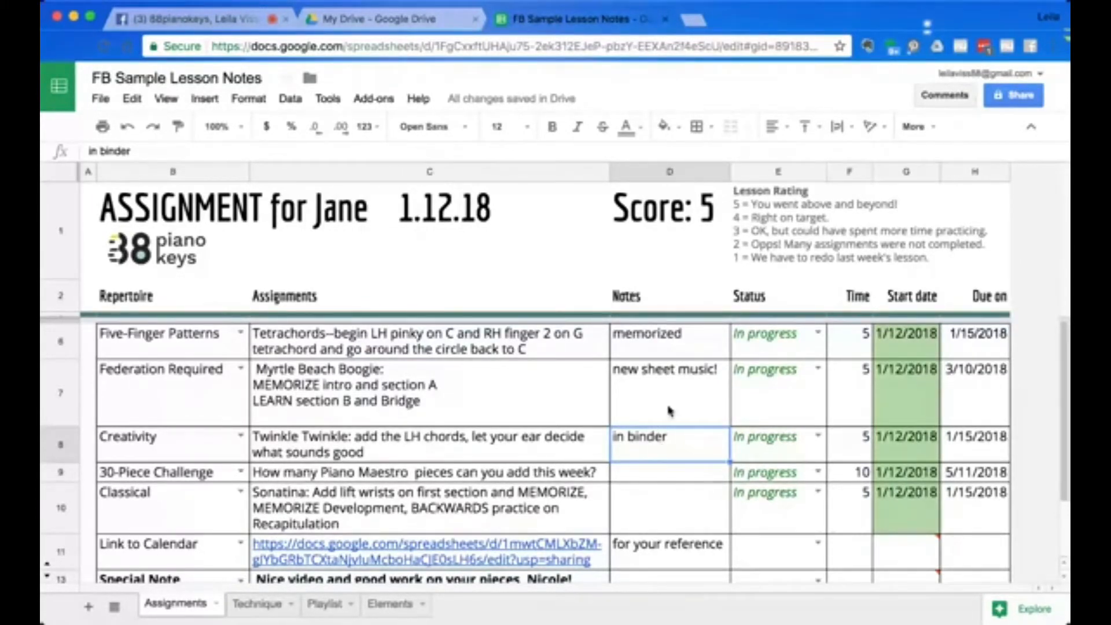
pyautogui.click(664, 498)
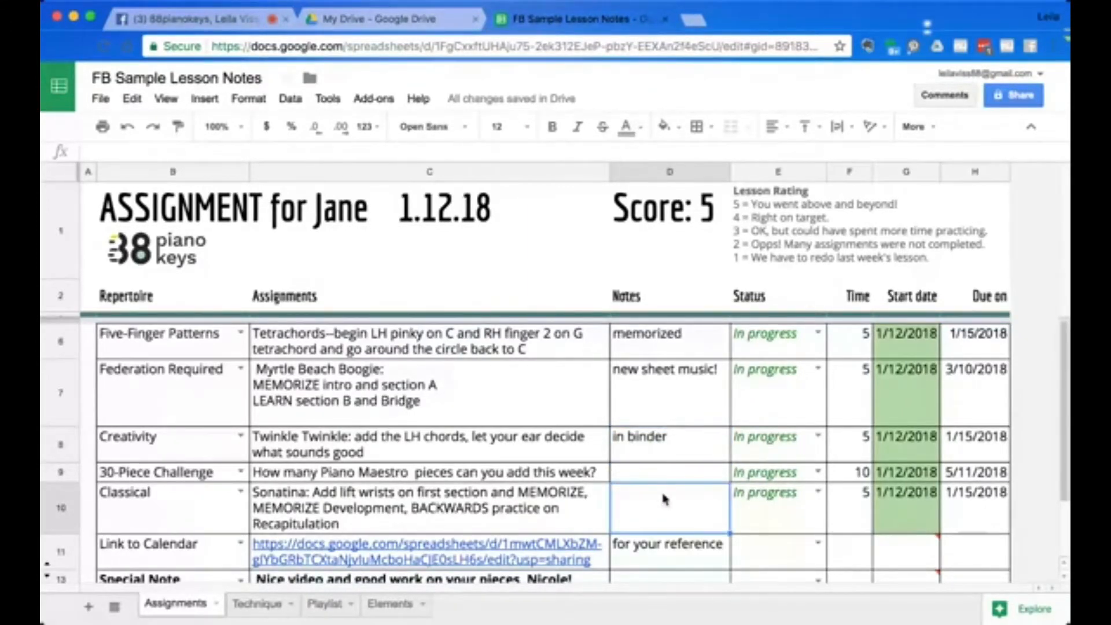
pyautogui.write('blue book')
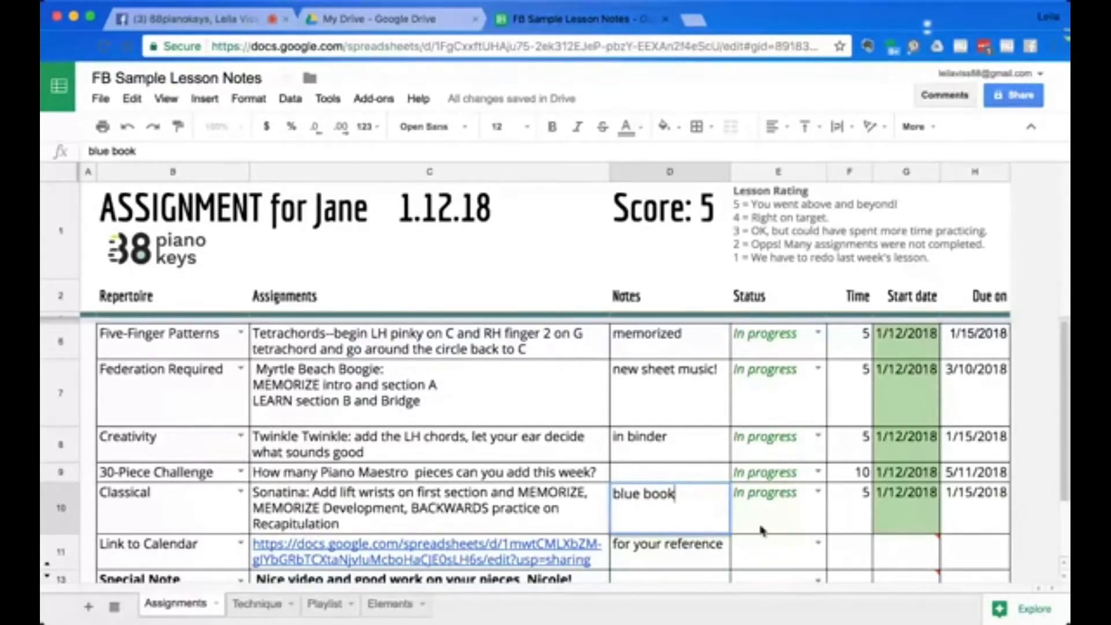
# Switch the first Status cell to Not started and back to In progress.
pyautogui.doubleClick(818, 331)
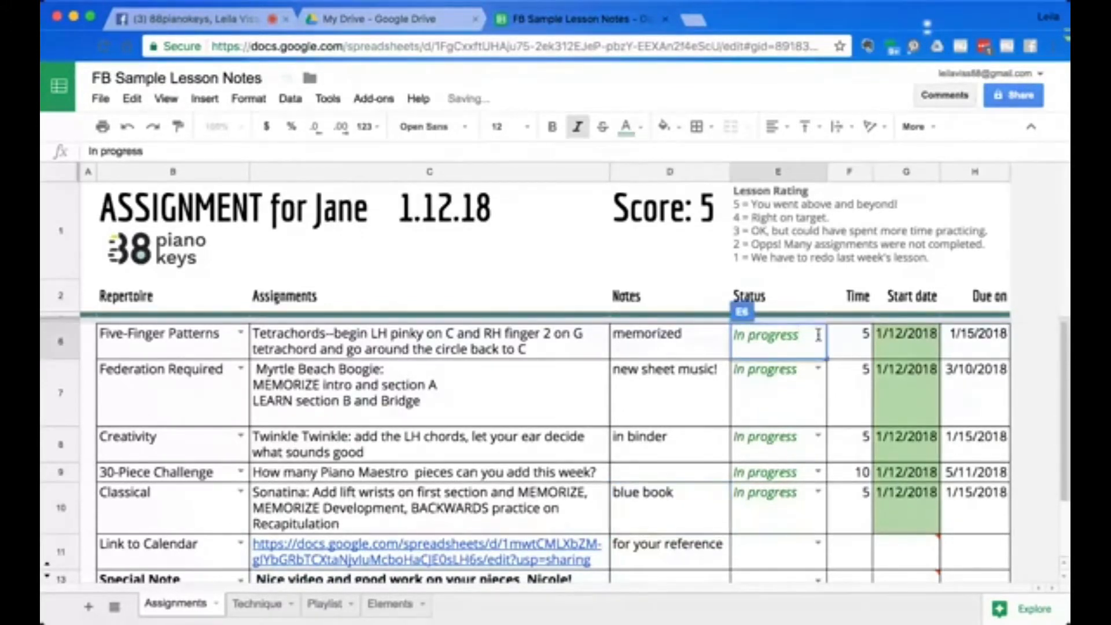
pyautogui.click(818, 333)
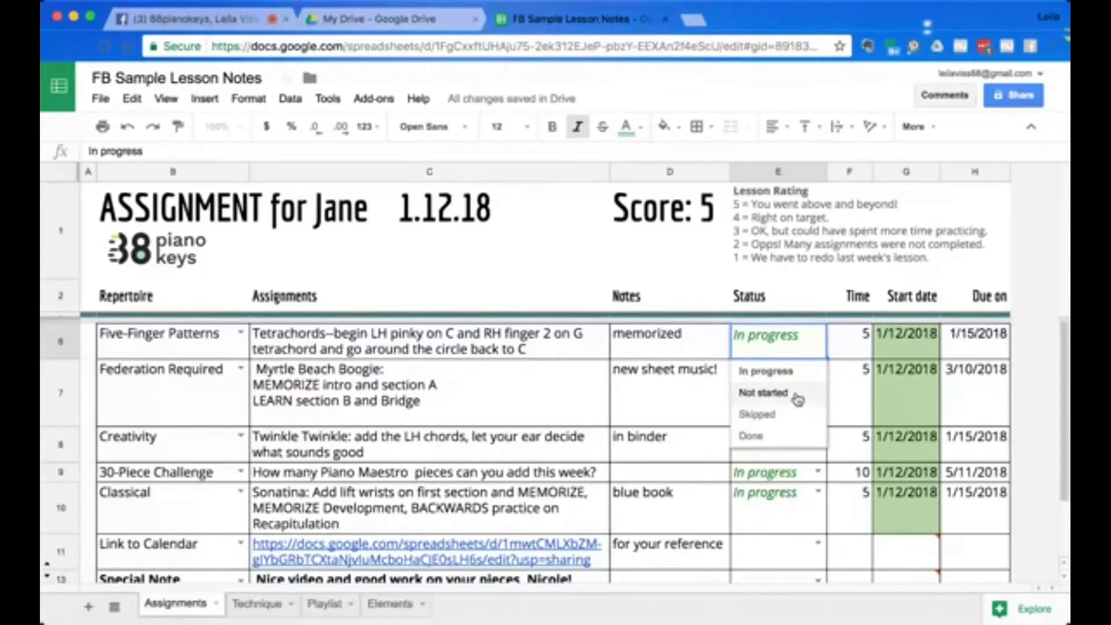
pyautogui.click(763, 393)
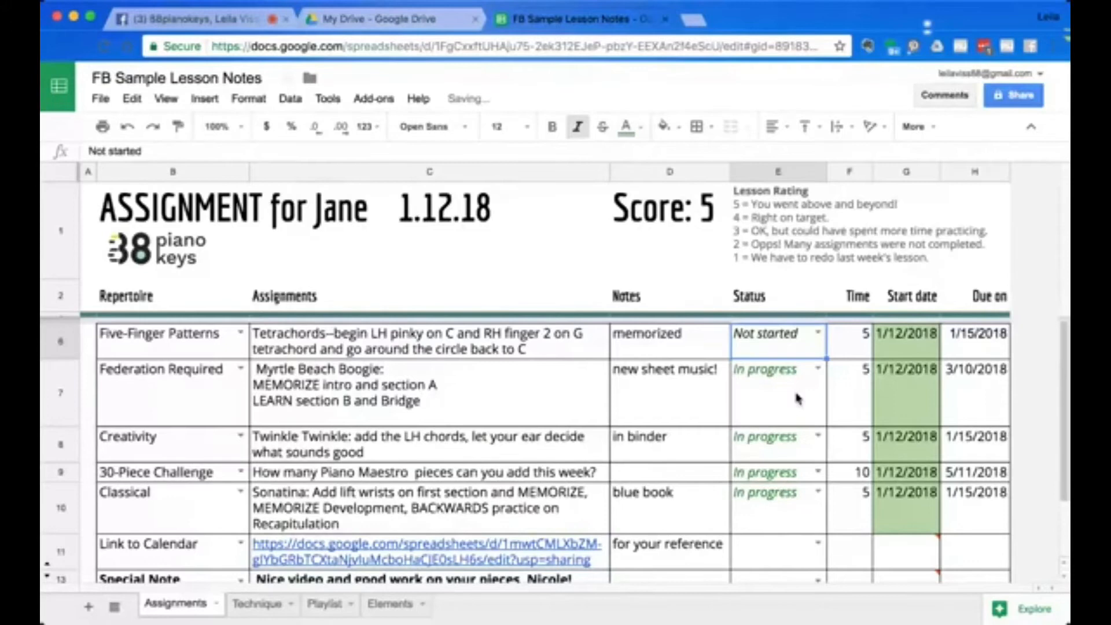
pyautogui.click(818, 333)
pyautogui.click(773, 391)
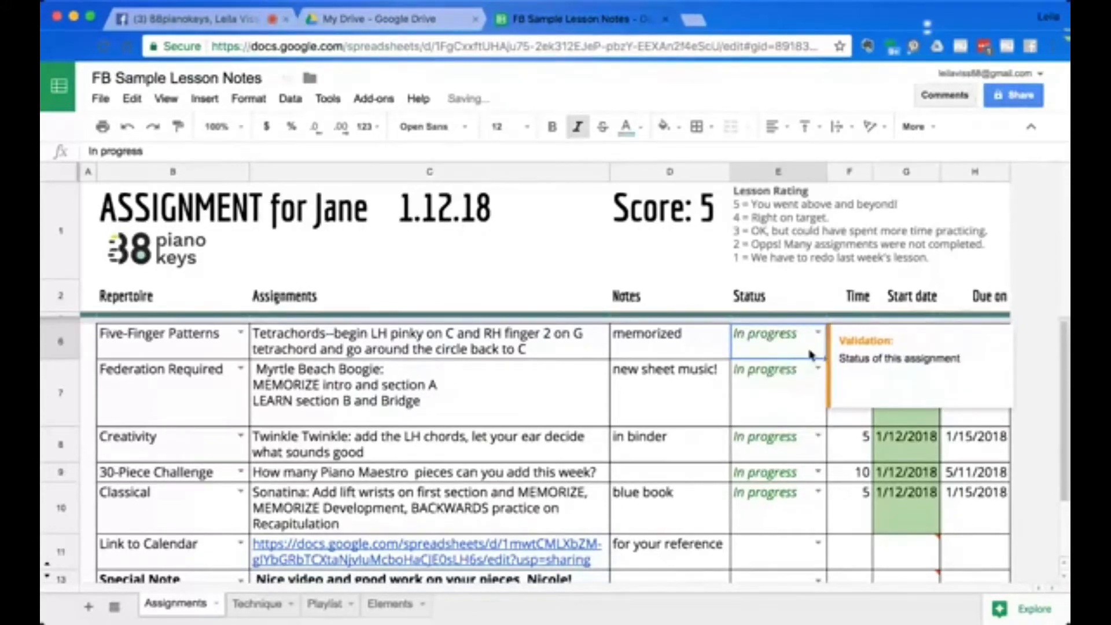
# Switch the Federation Required row's Status to Done and back to In progress.
pyautogui.click(818, 368)
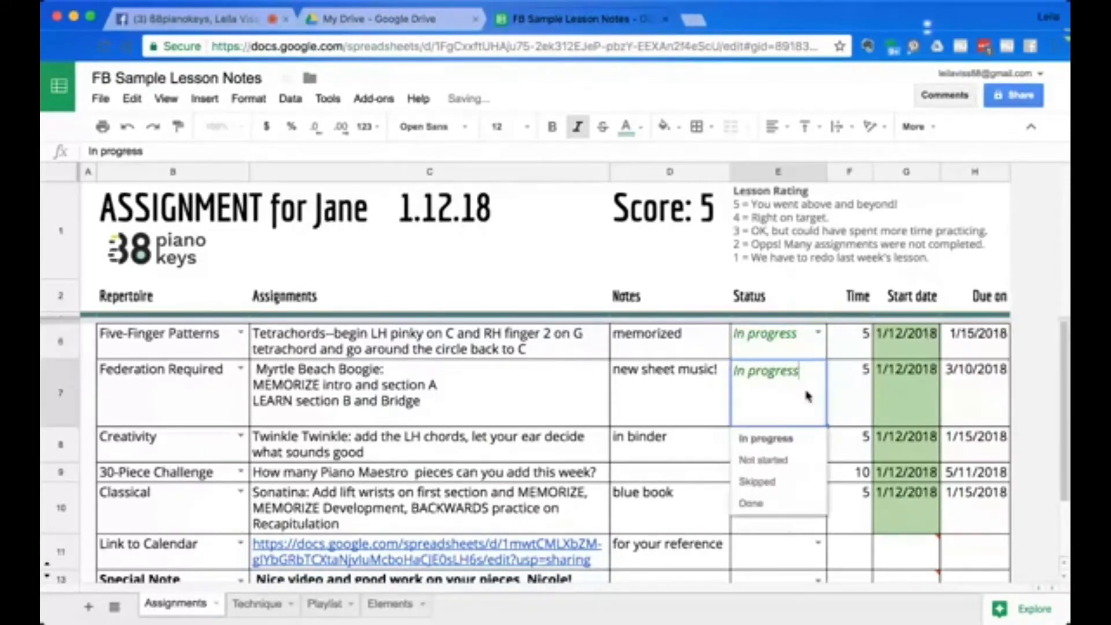
pyautogui.click(775, 504)
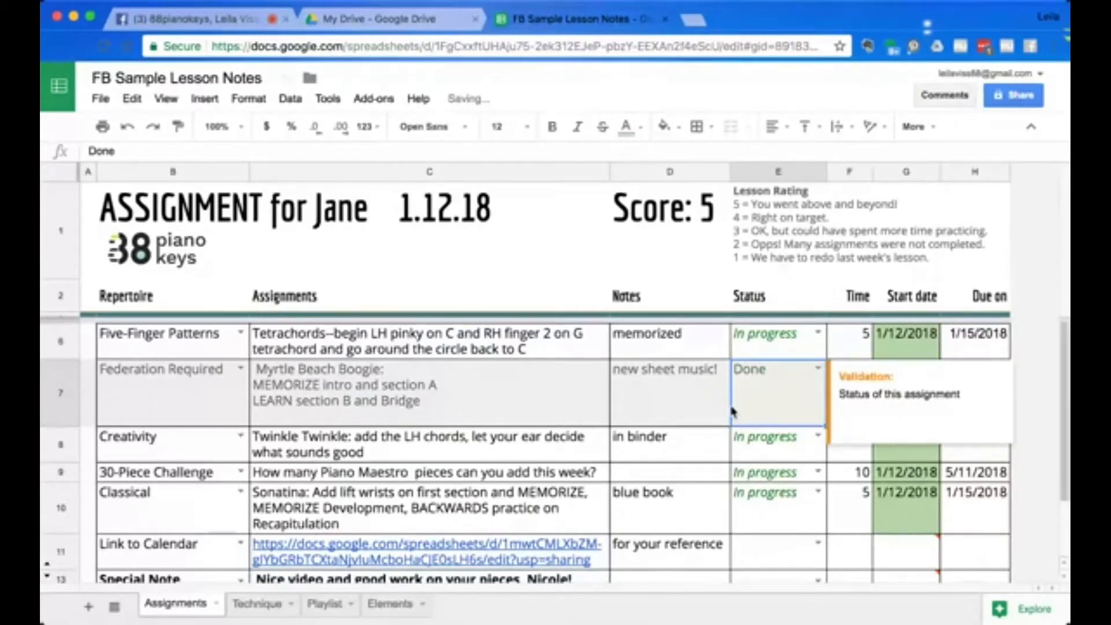
pyautogui.click(818, 369)
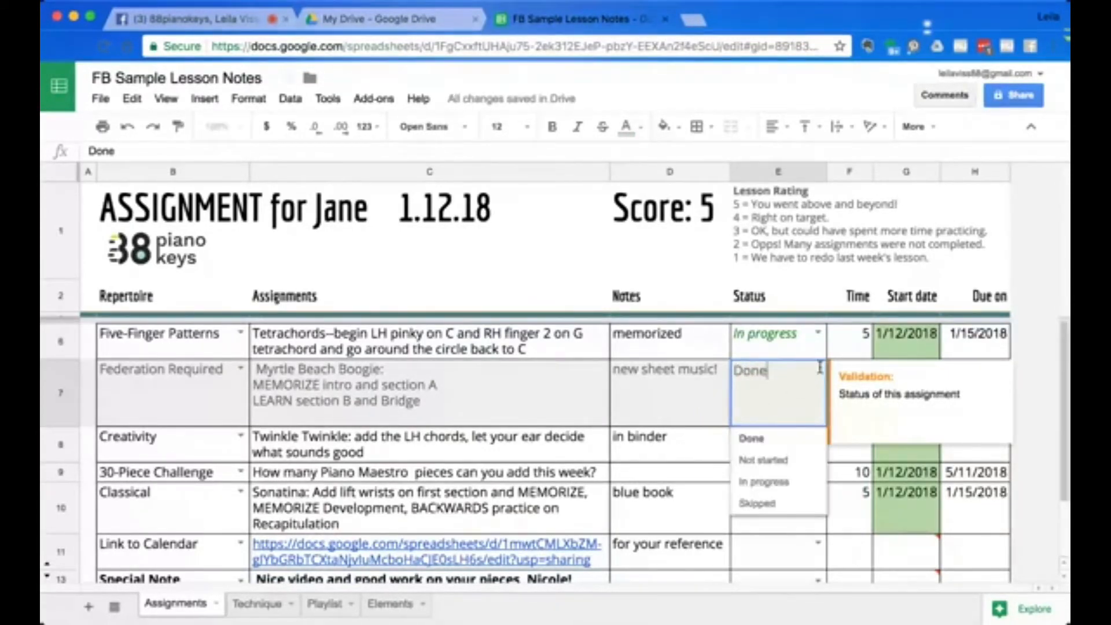
pyautogui.click(778, 485)
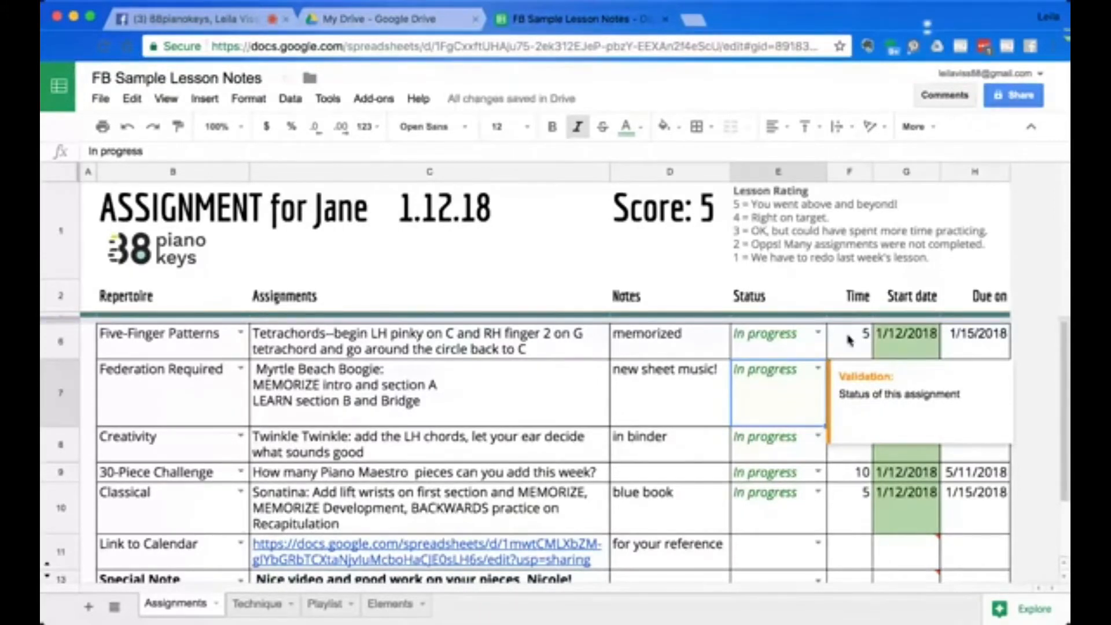
# Scroll through the Time column down to the bottom of the assignment table and back.
pyautogui.click(848, 340)
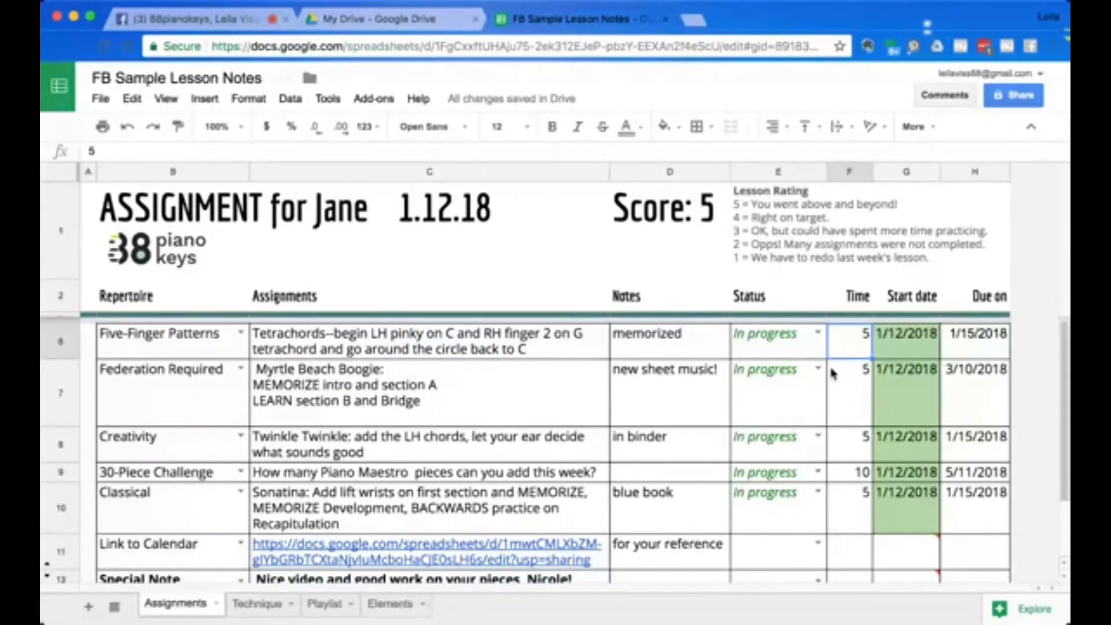
pyautogui.scroll(-3, 791, 488)
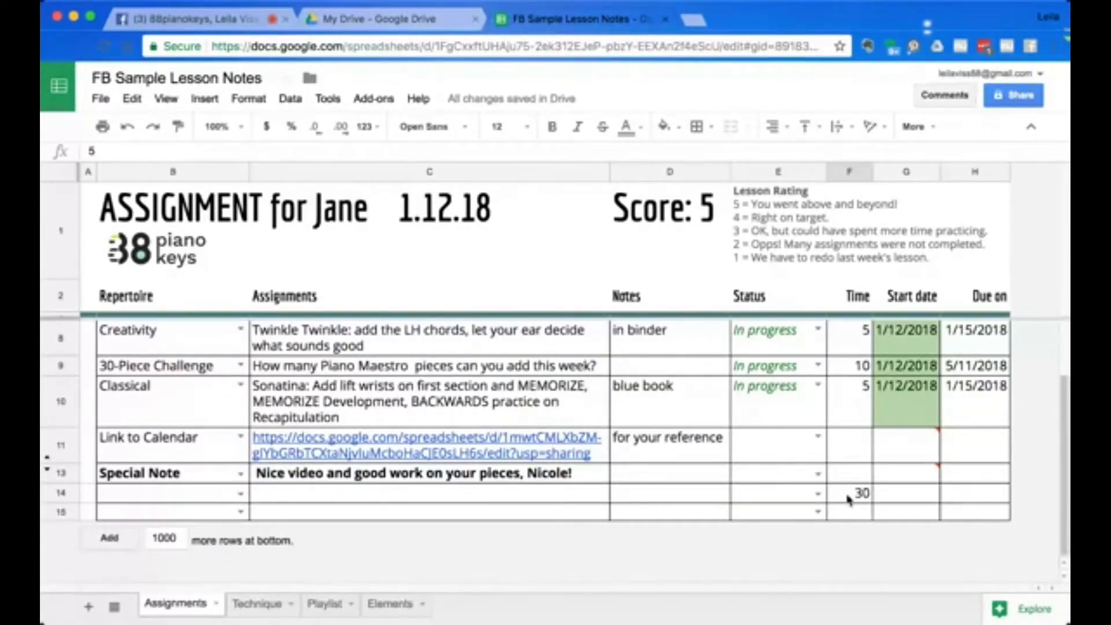
pyautogui.scroll(2, 846, 498)
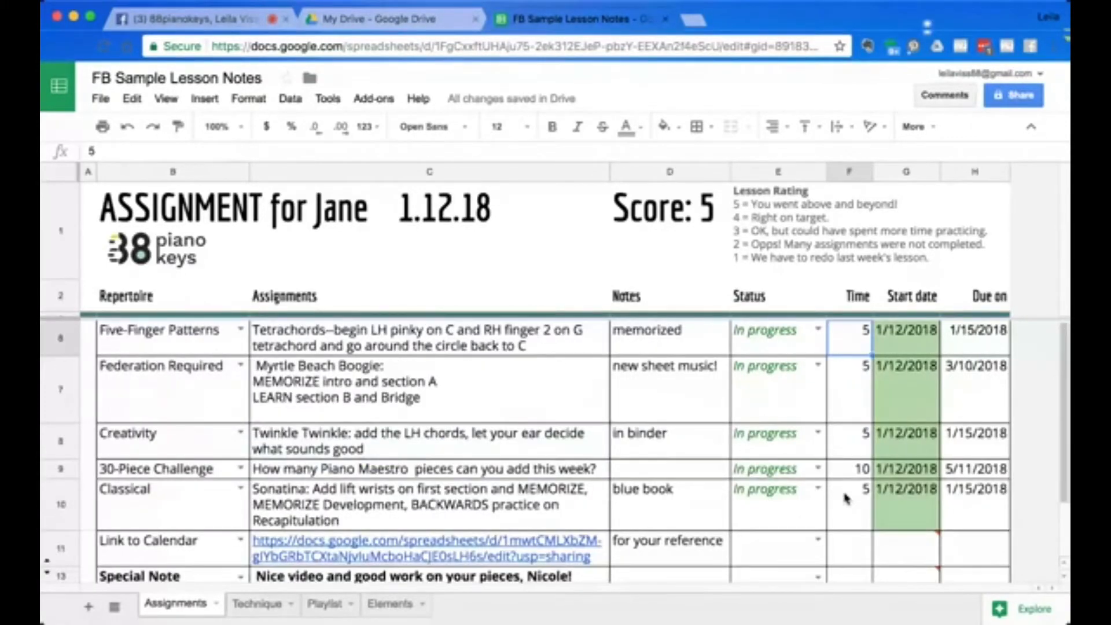
pyautogui.scroll(-2, 846, 497)
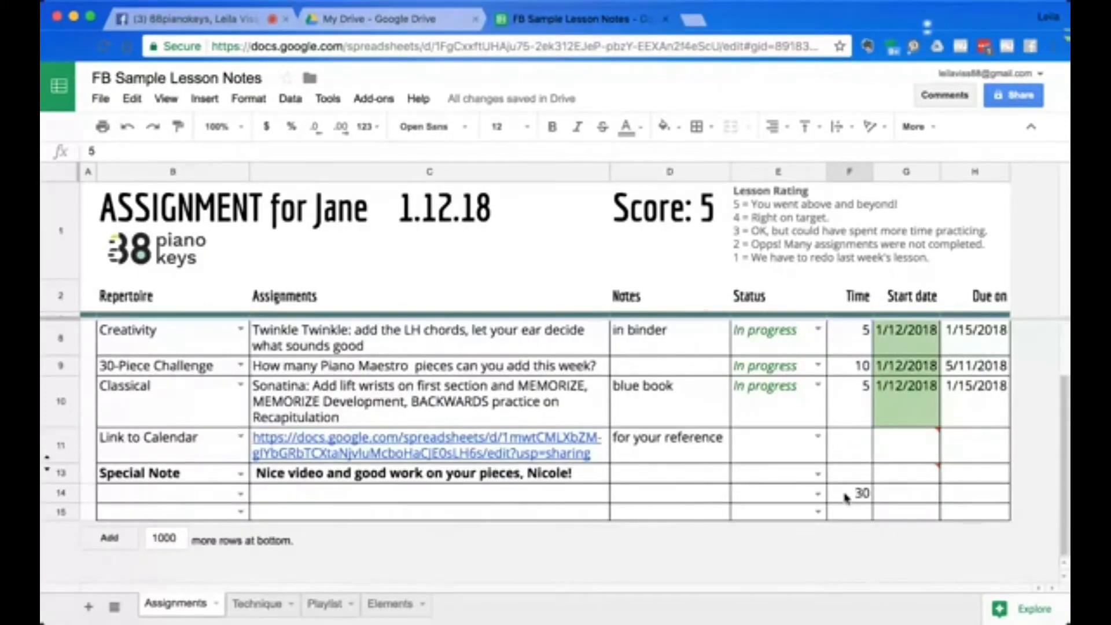
pyautogui.scroll(2, 846, 498)
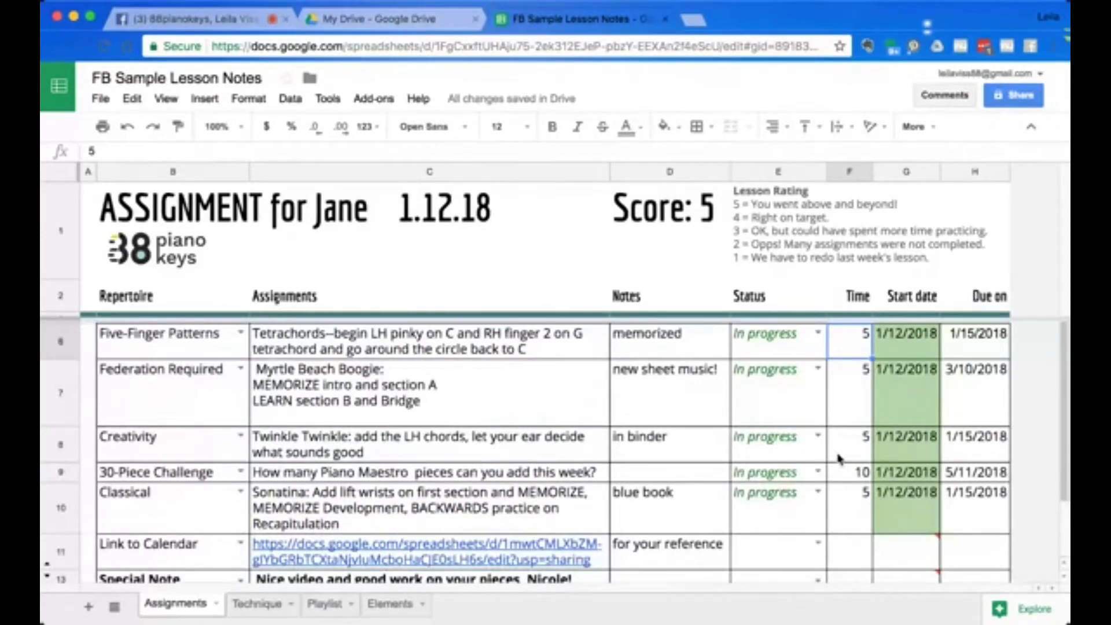
pyautogui.scroll(-2, 840, 459)
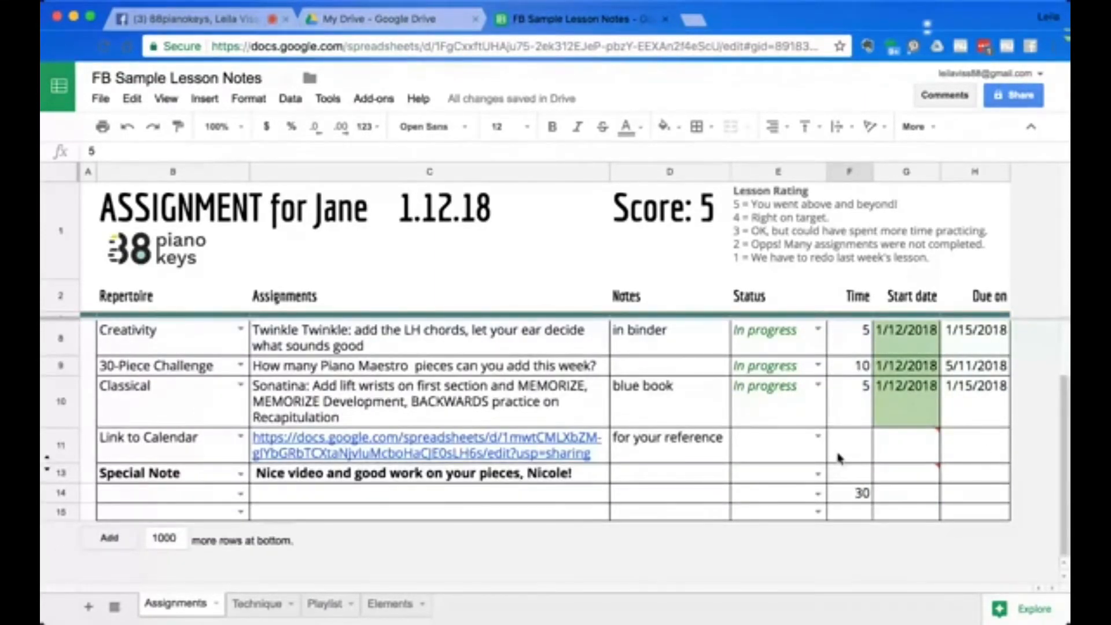
pyautogui.scroll(1, 840, 459)
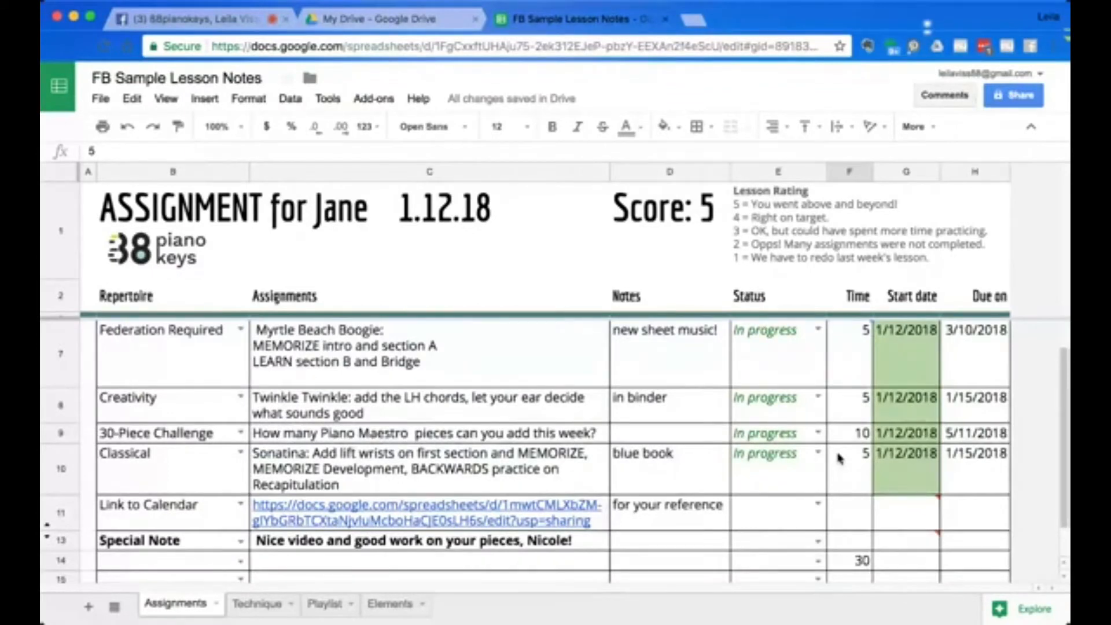
pyautogui.scroll(1, 840, 459)
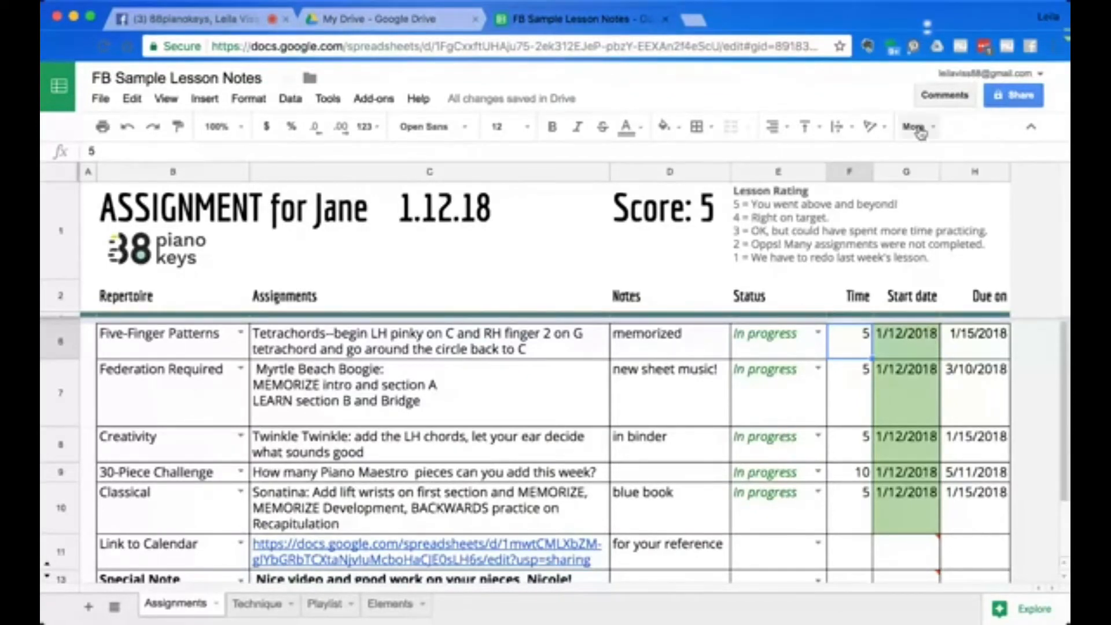
# Set the first Start date to 1/18/2018 using the date picker.
pyautogui.click(897, 338)
pyautogui.doubleClick(899, 339)
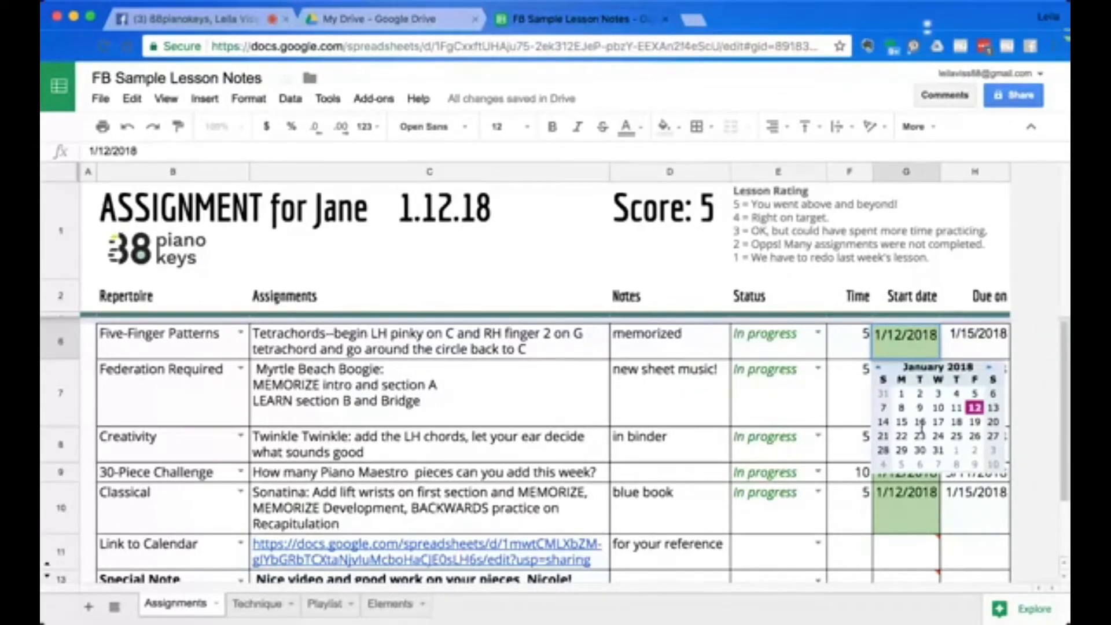
pyautogui.click(956, 422)
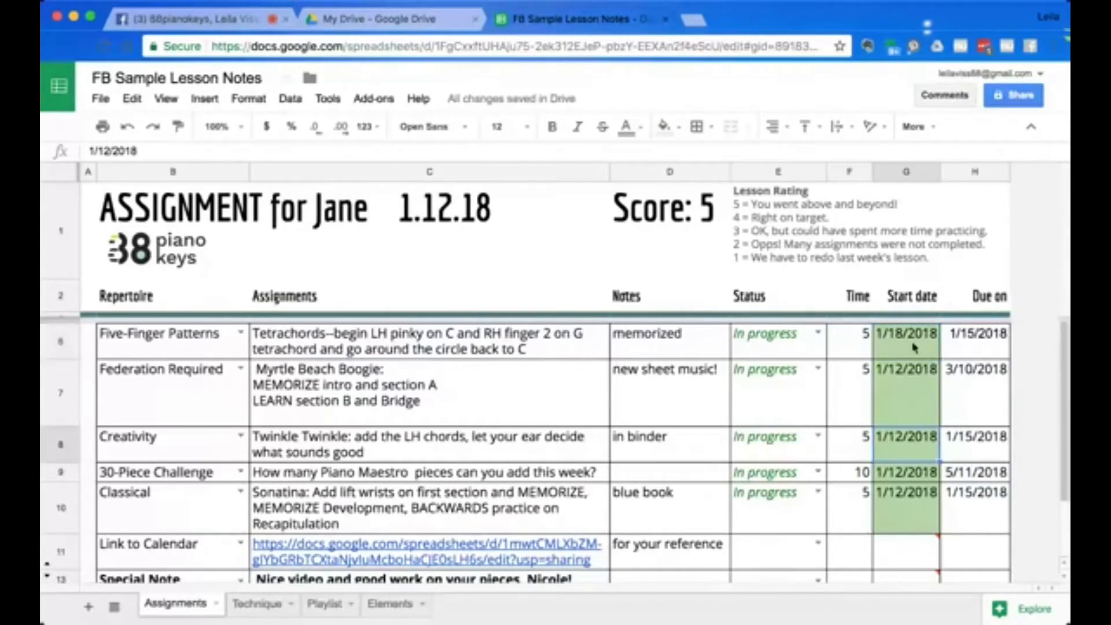
# Copy the 1/18/2018 start date into the Start date cells of the four rows below.
pyautogui.hotkey('ctrl', 'c')
pyautogui.click(918, 388)
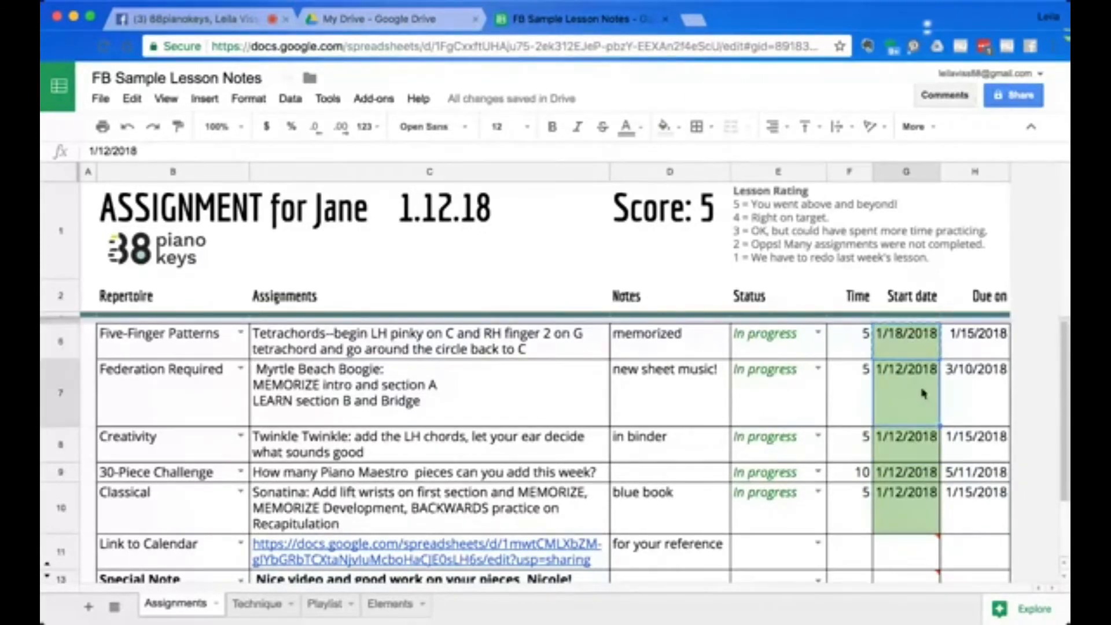
pyautogui.hotkey('ctrl', 'v')
pyautogui.click(918, 446)
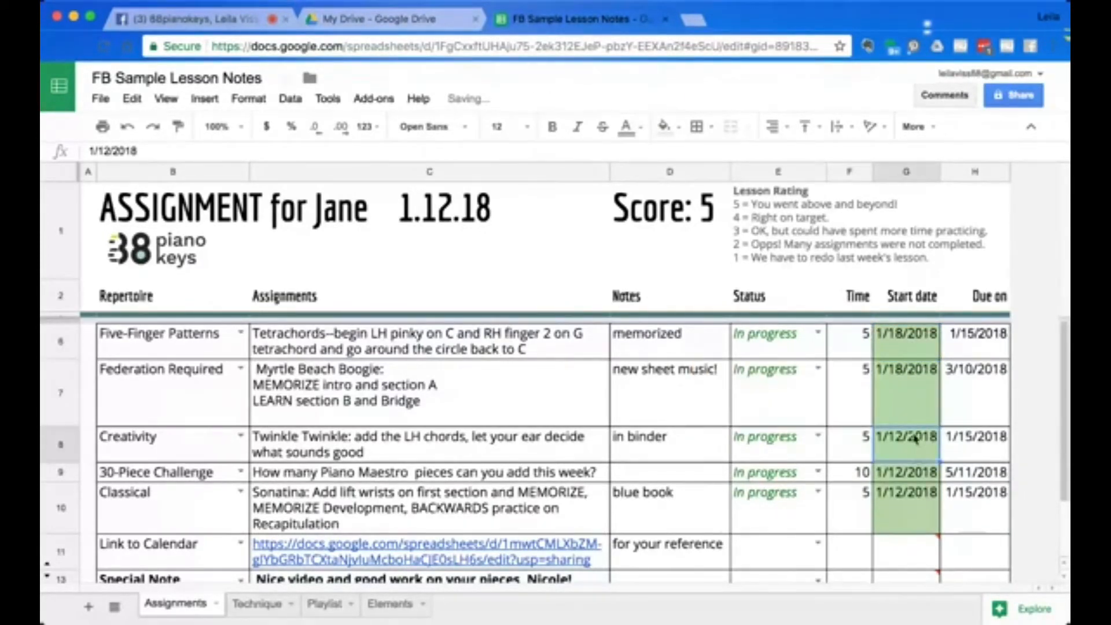
pyautogui.hotkey('ctrl', 'v')
pyautogui.click(906, 478)
pyautogui.hotkey('ctrl', 'v')
pyautogui.click(903, 506)
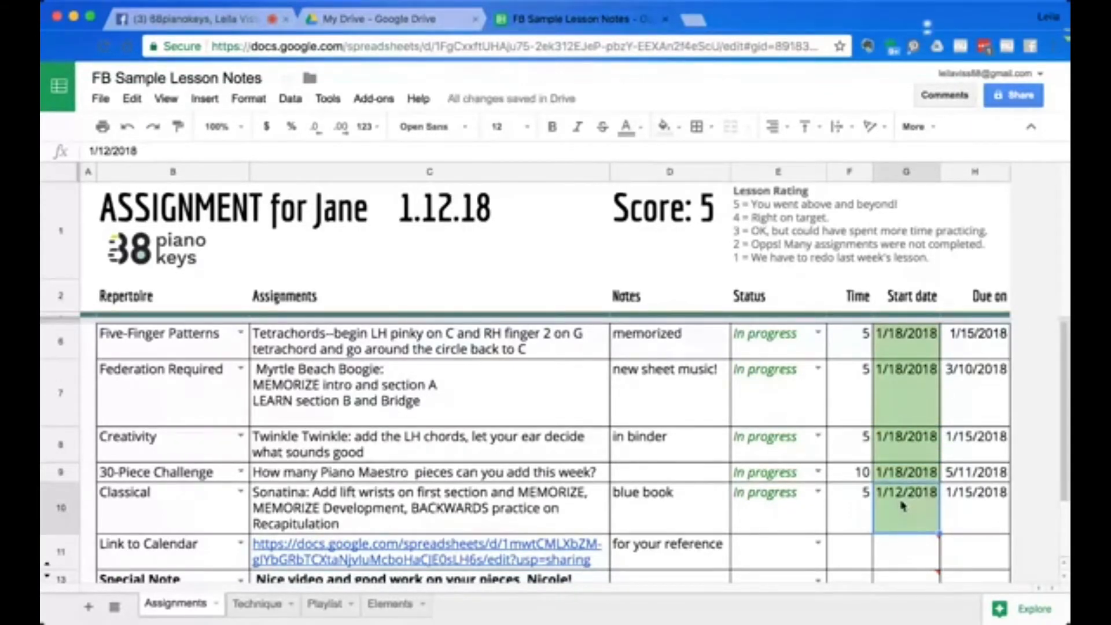
pyautogui.hotkey('ctrl', 'v')
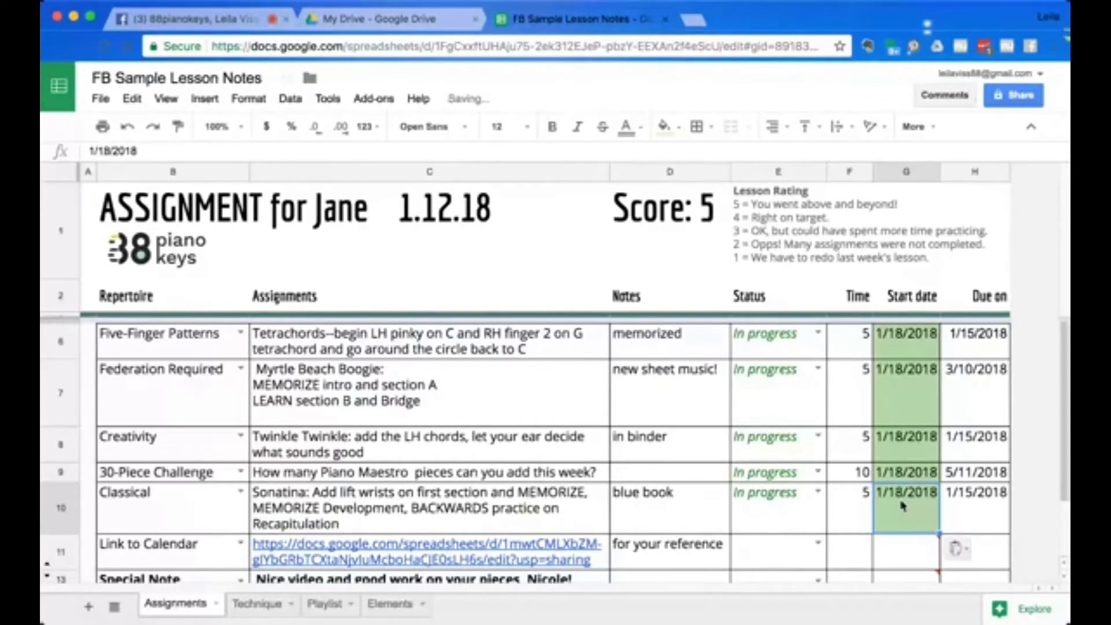
# Open the date picker for the first Due on date and close it without picking a date.
pyautogui.click(968, 354)
pyautogui.doubleClick(967, 354)
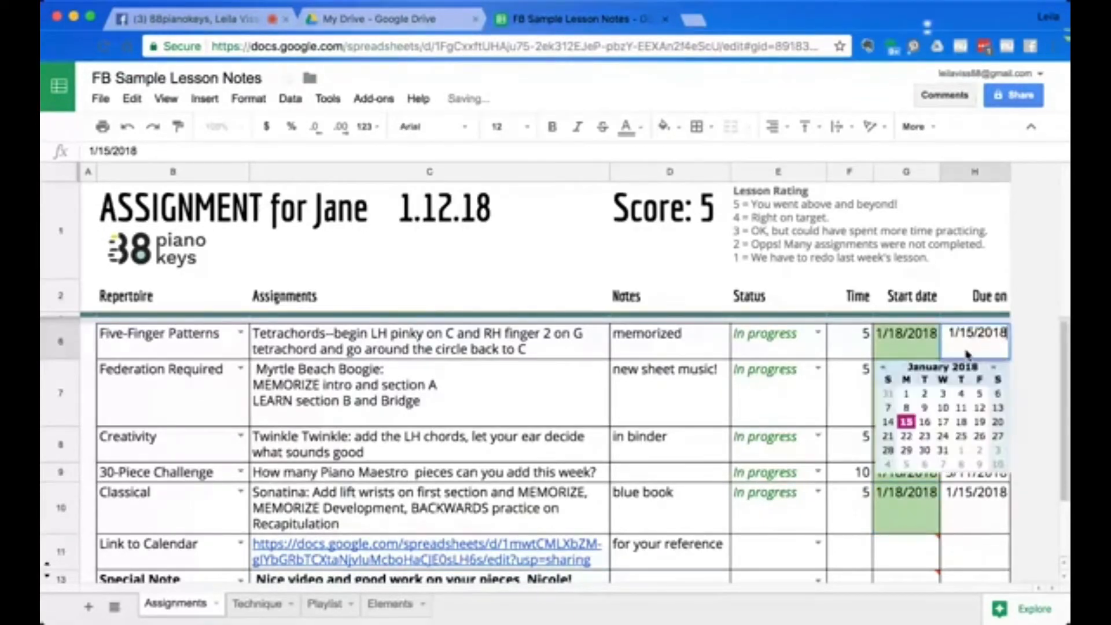
pyautogui.click(596, 381)
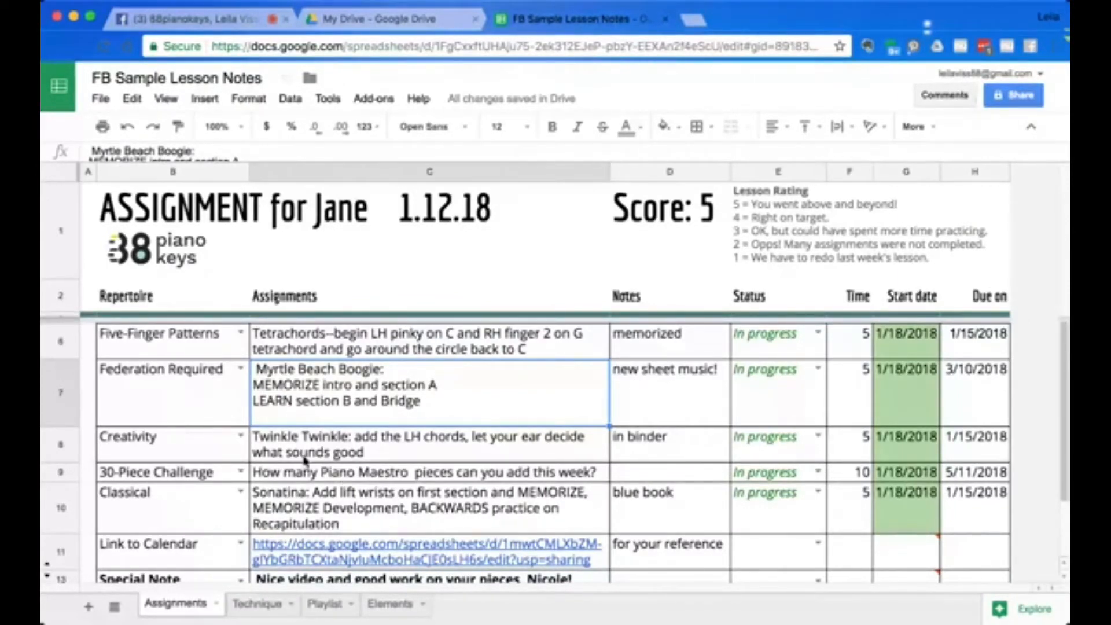
# Change the name at the end of the Special Note message to the student's first name.
pyautogui.click(967, 478)
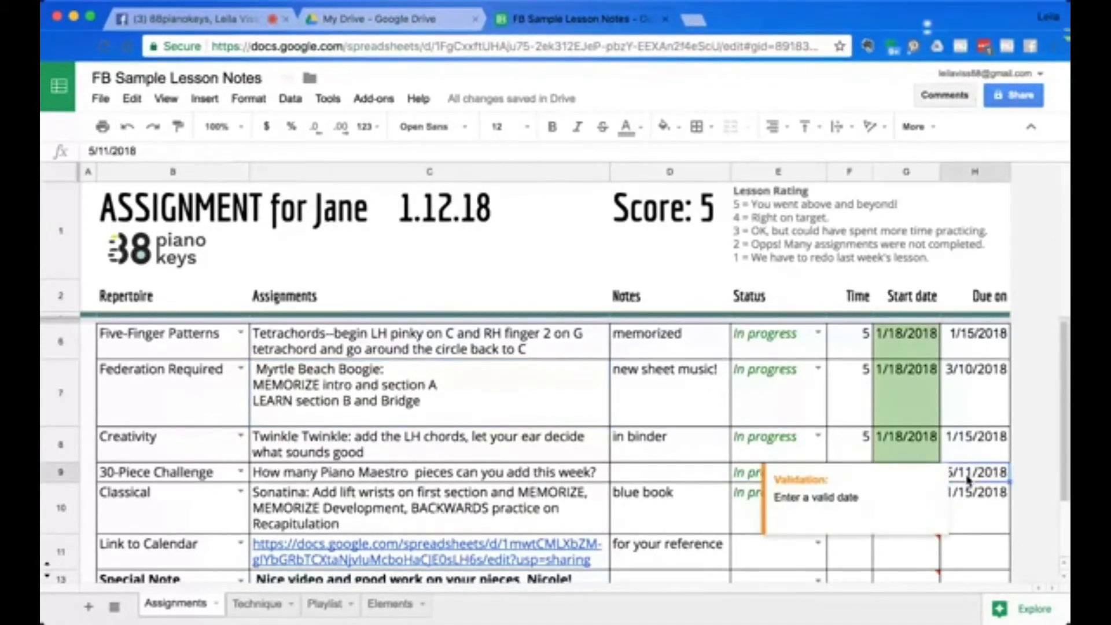
pyautogui.click(978, 527)
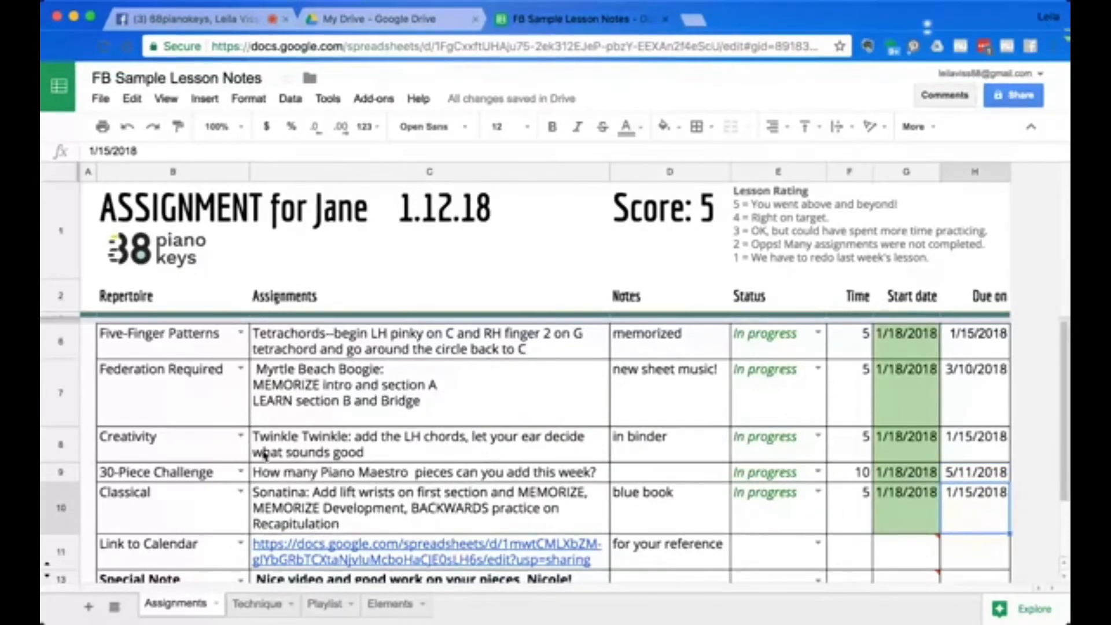
pyautogui.scroll(-2, 231, 457)
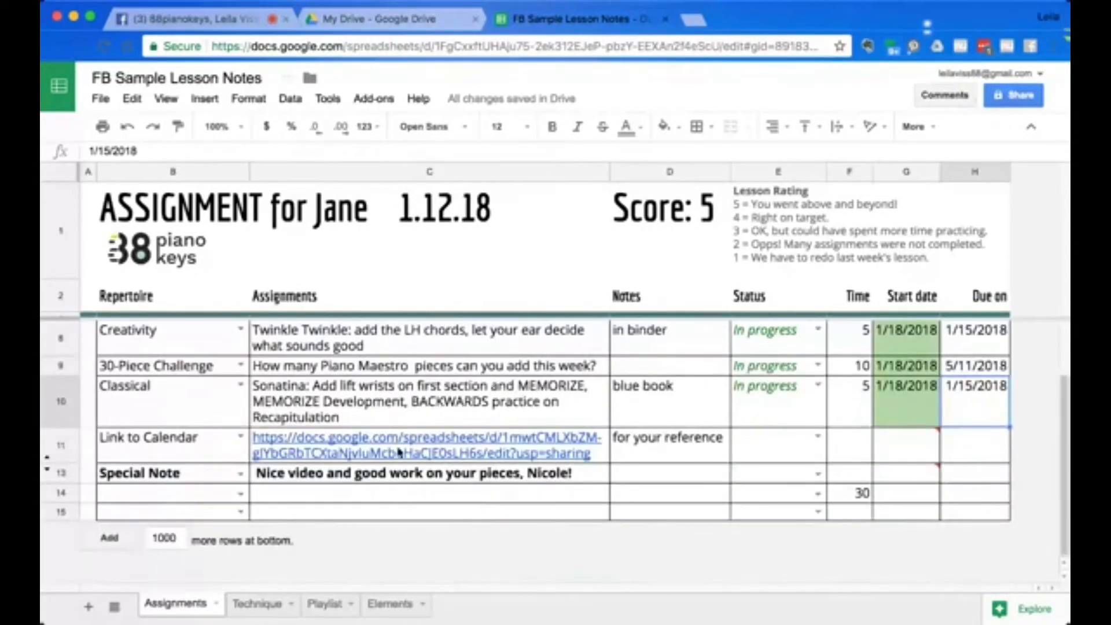
pyautogui.moveTo(414, 446)
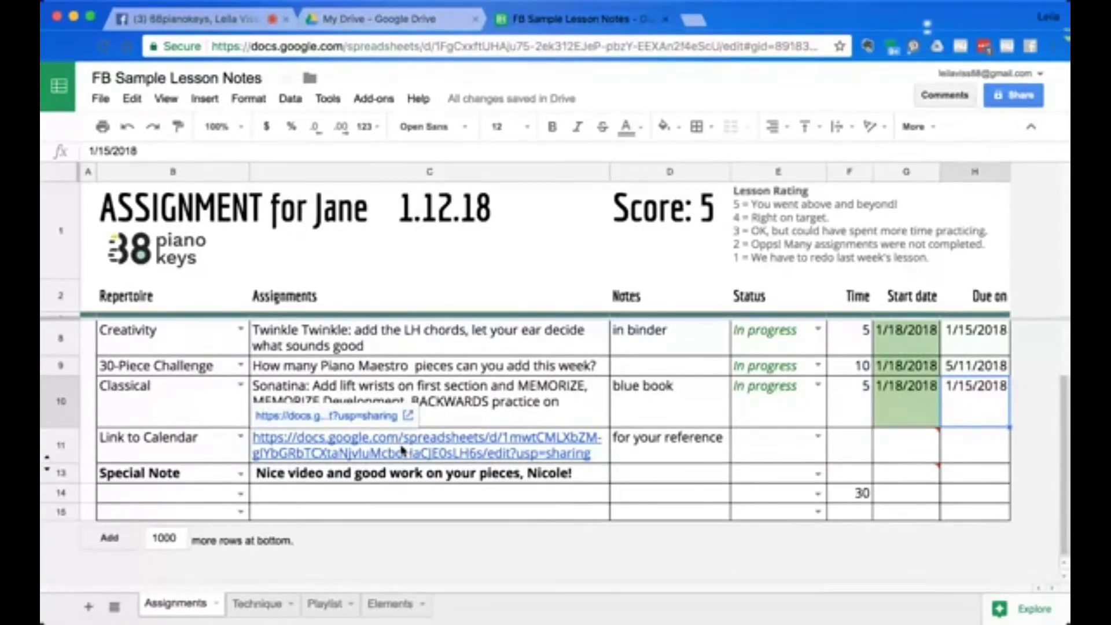
pyautogui.click(378, 479)
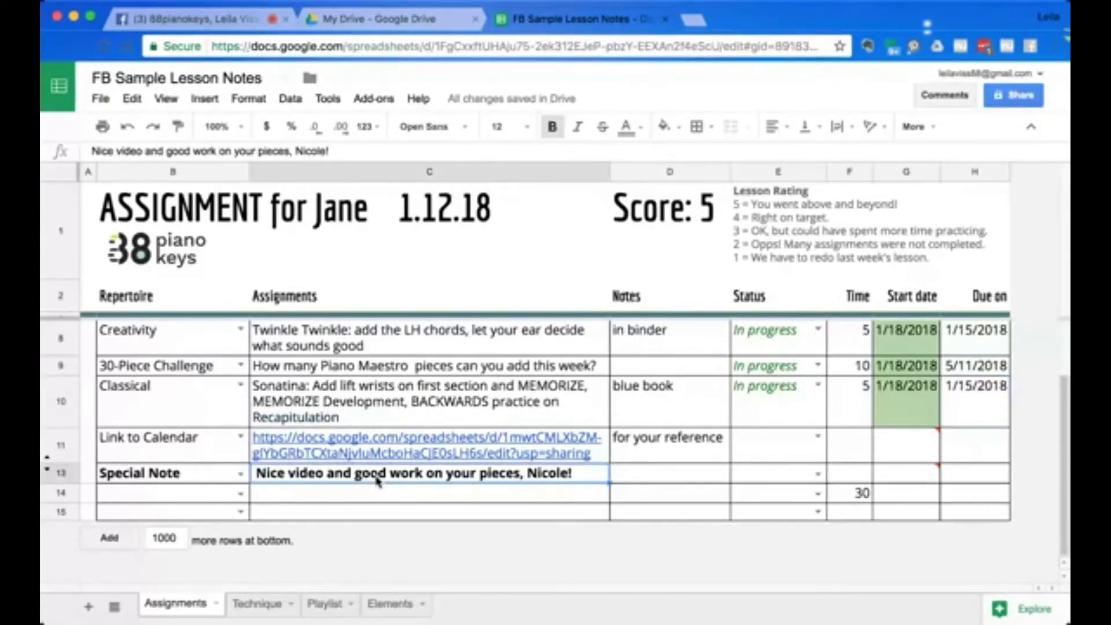
pyautogui.doubleClick(573, 479)
pyautogui.press('BackSpace')
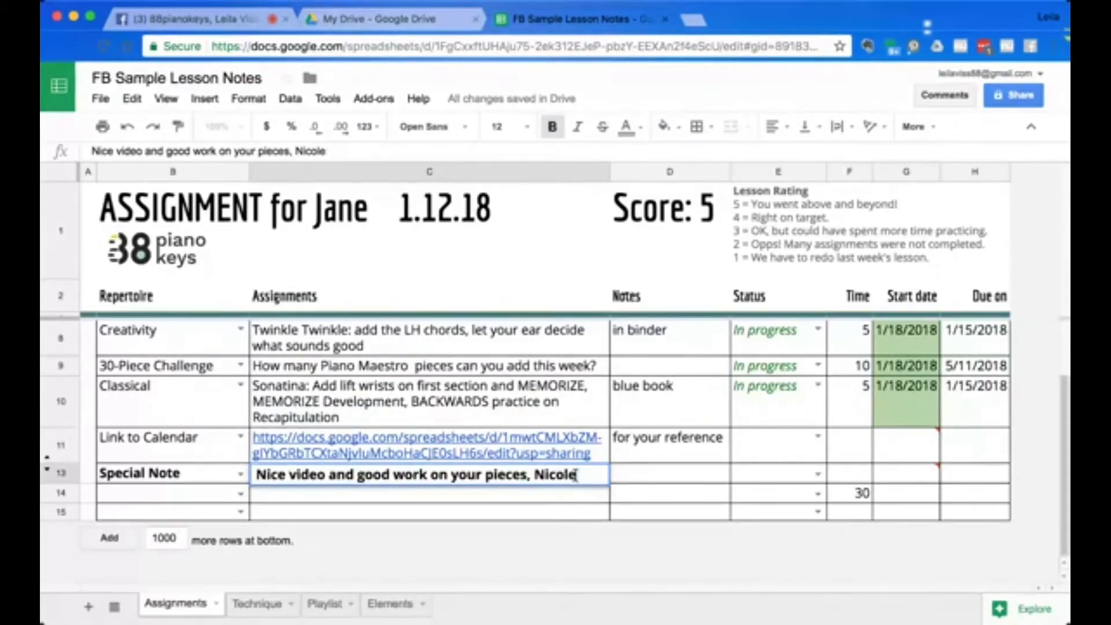
pyautogui.press('BackSpace')
pyautogui.press('BackSpace')
pyautogui.press('BackSpace')
pyautogui.press('BackSpace')
pyautogui.press('BackSpace')
pyautogui.press('BackSpace')
pyautogui.write('Jane!')
pyautogui.click(694, 517)
# Browse the Technique, Playlist and Elements sheets of the workbook.
pyautogui.scroll(2, 277, 364)
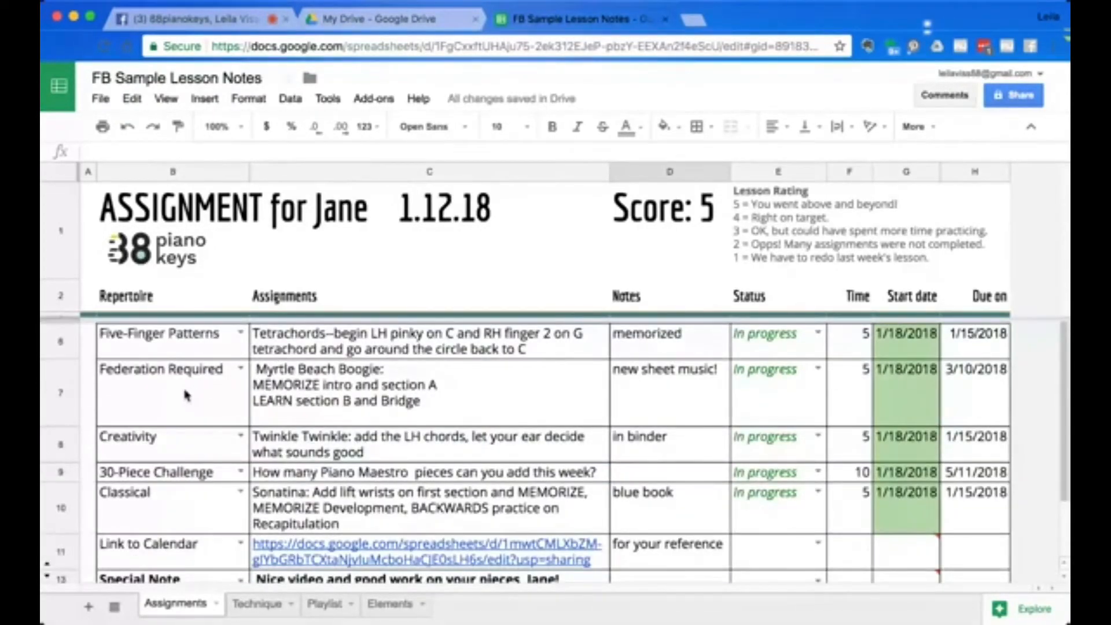
pyautogui.scroll(-2, 186, 396)
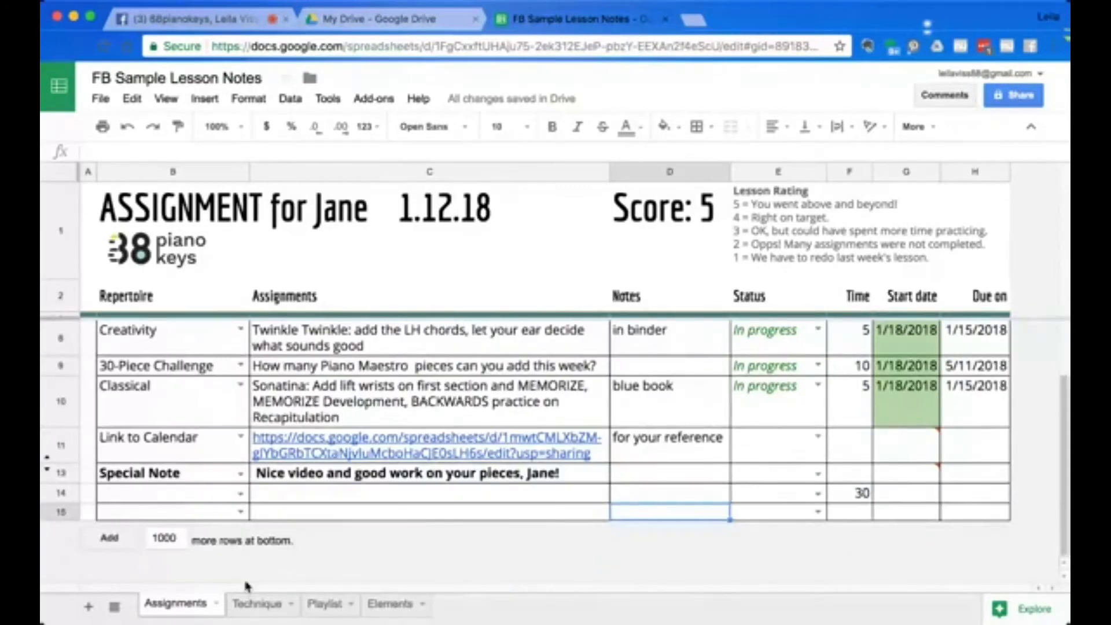
pyautogui.click(257, 604)
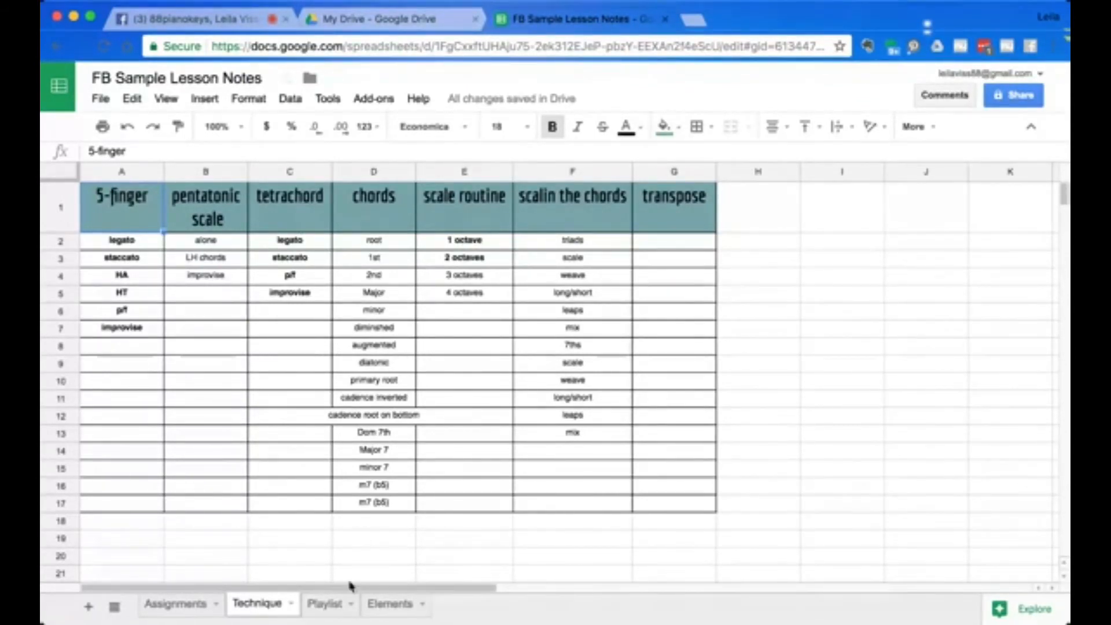
pyautogui.click(327, 604)
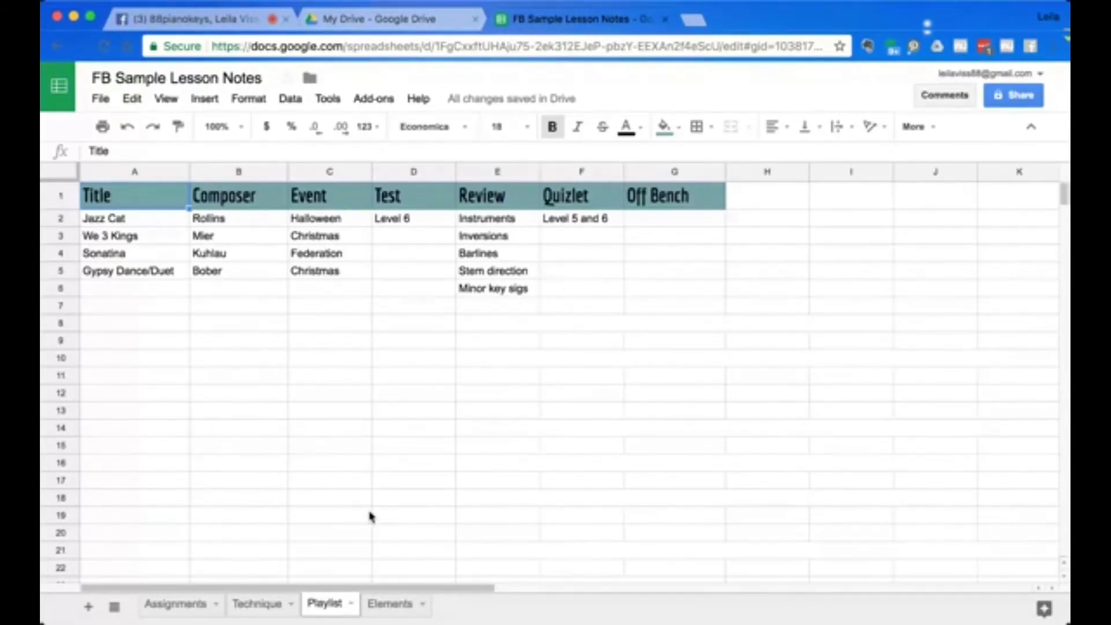
pyautogui.click(388, 605)
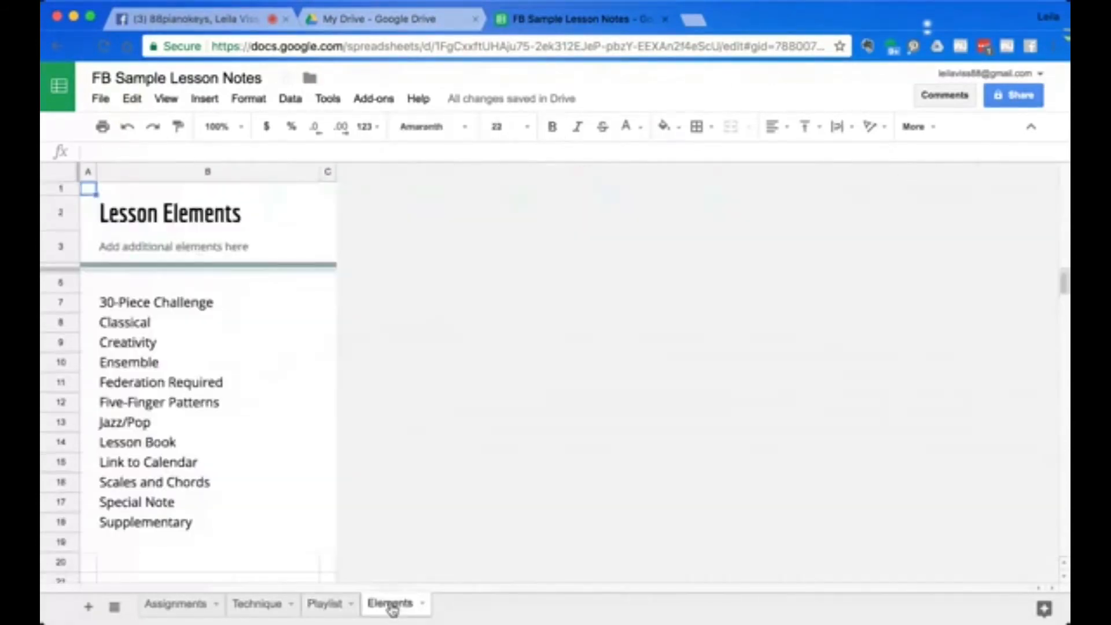
pyautogui.click(173, 605)
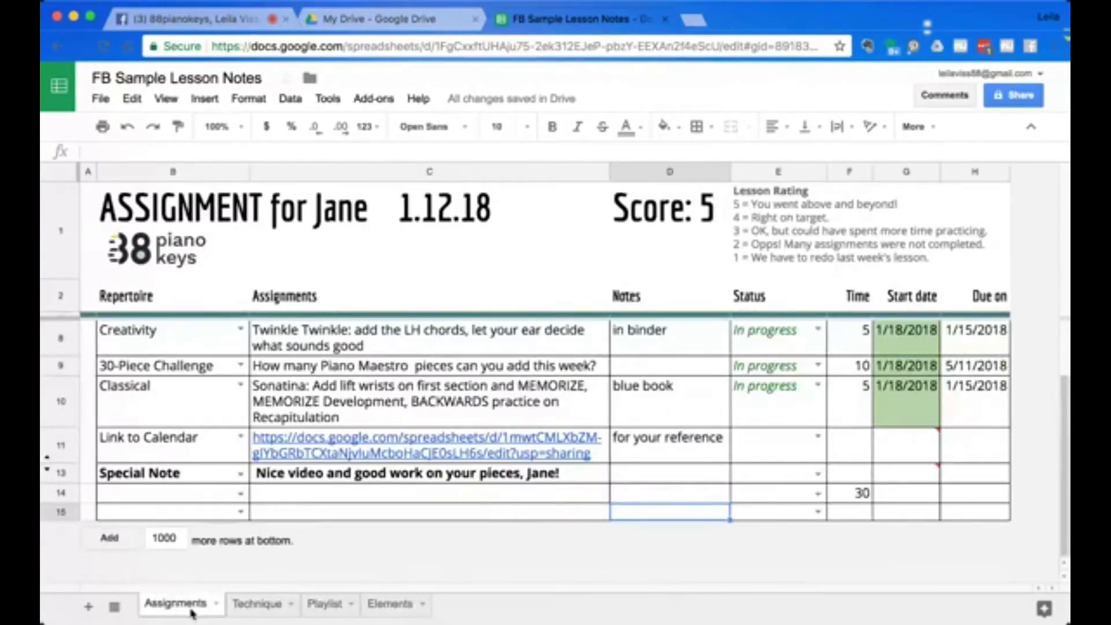
pyautogui.click(258, 605)
pyautogui.click(317, 605)
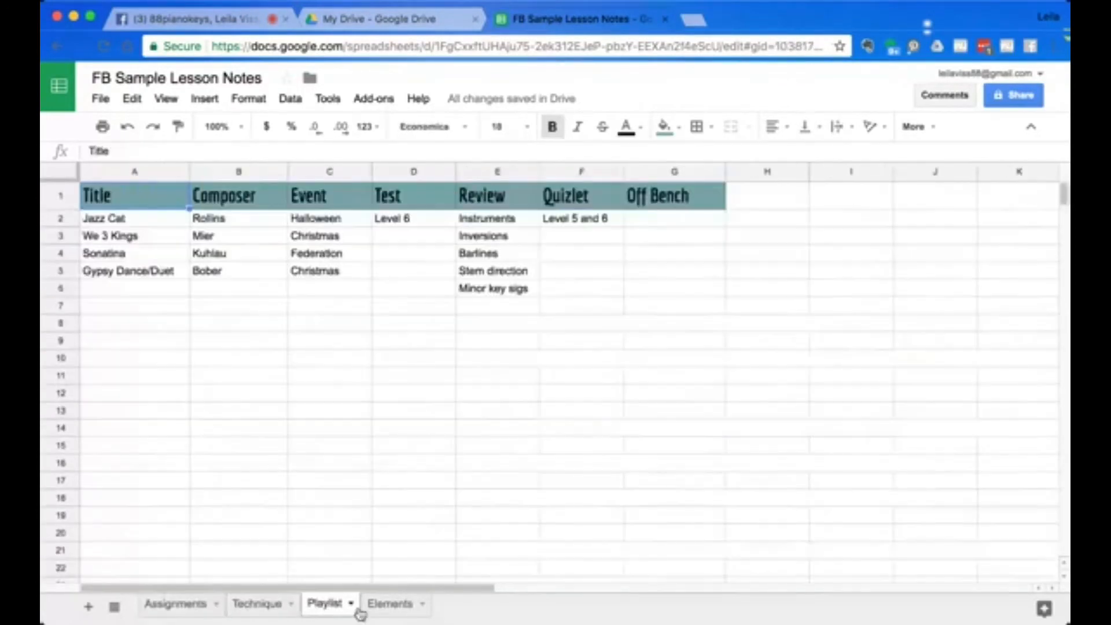
pyautogui.click(393, 605)
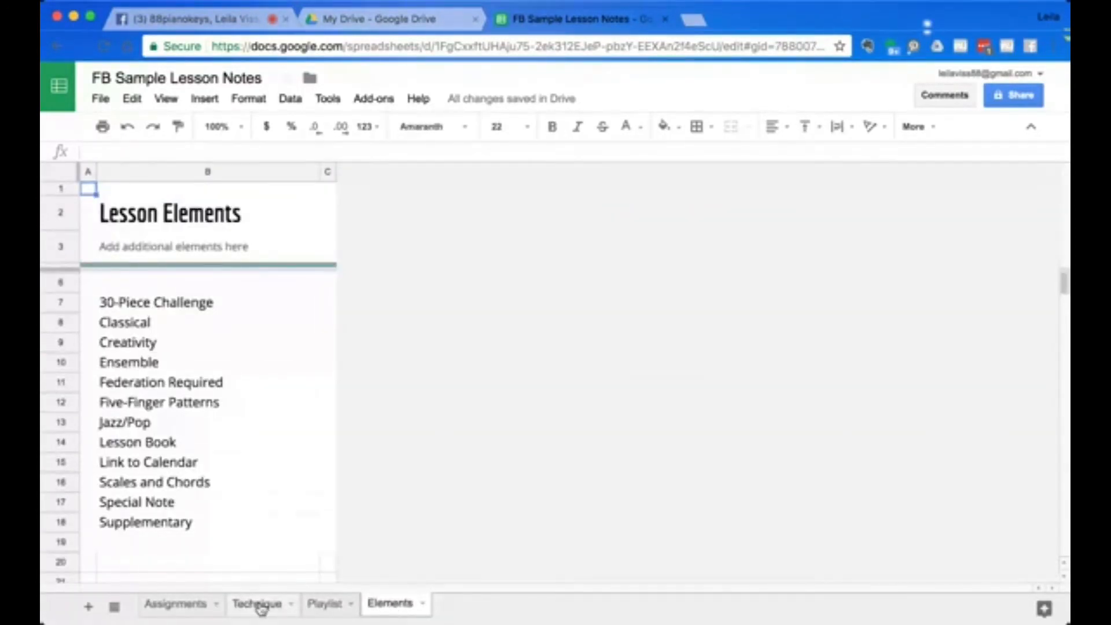
# Rename the Classical entry in the Lesson Elements list to Romantic.
pyautogui.click(196, 303)
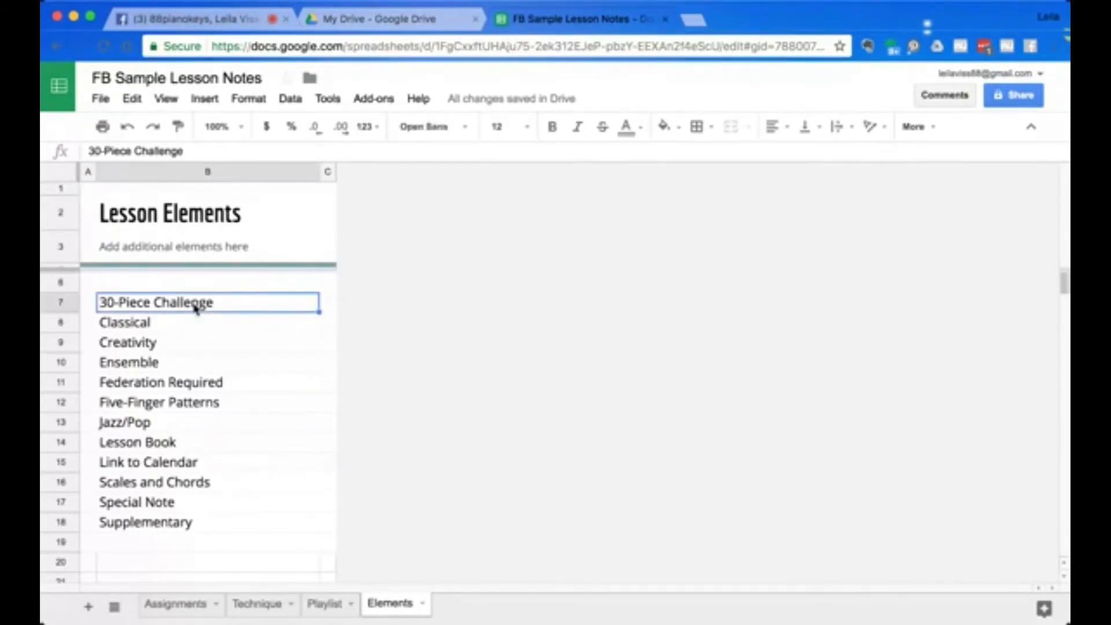
pyautogui.click(192, 327)
pyautogui.click(208, 303)
pyautogui.click(204, 324)
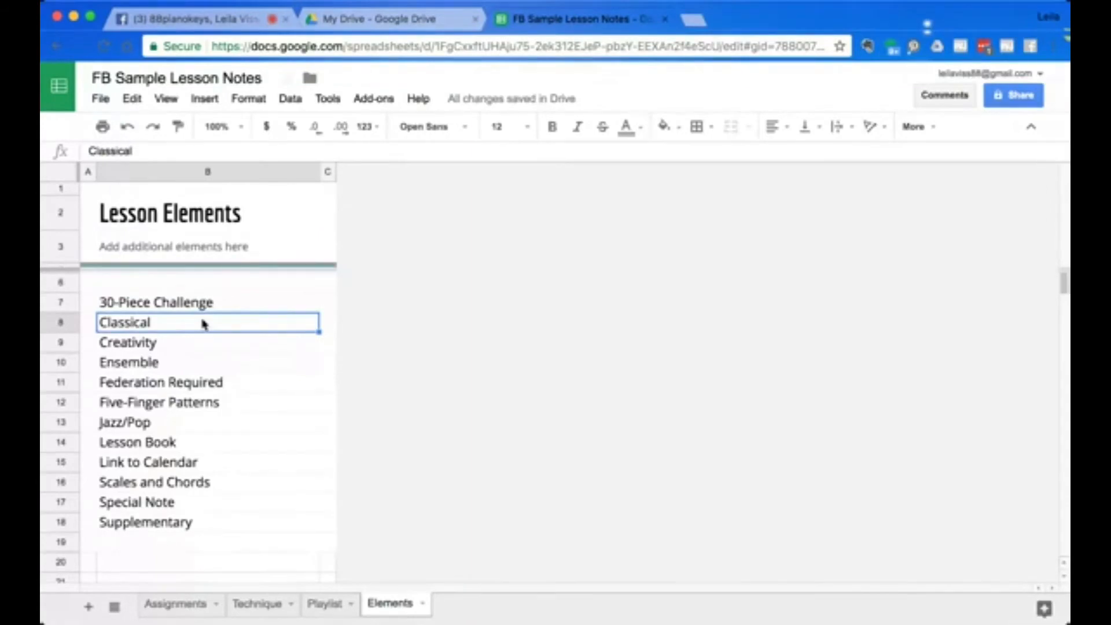
pyautogui.write('Romantic')
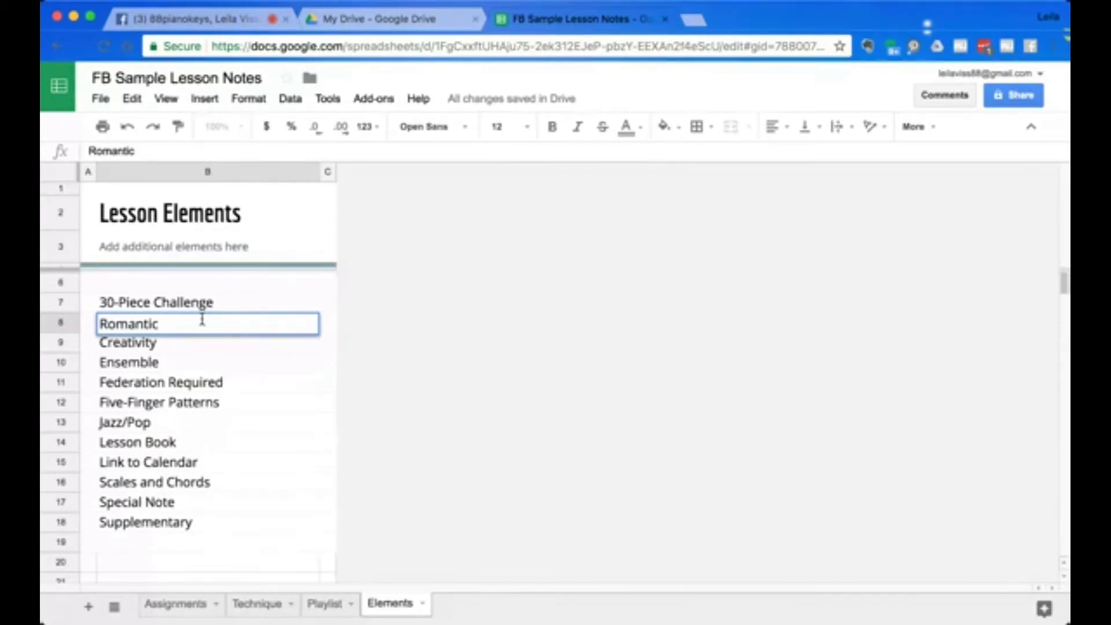
pyautogui.click(416, 427)
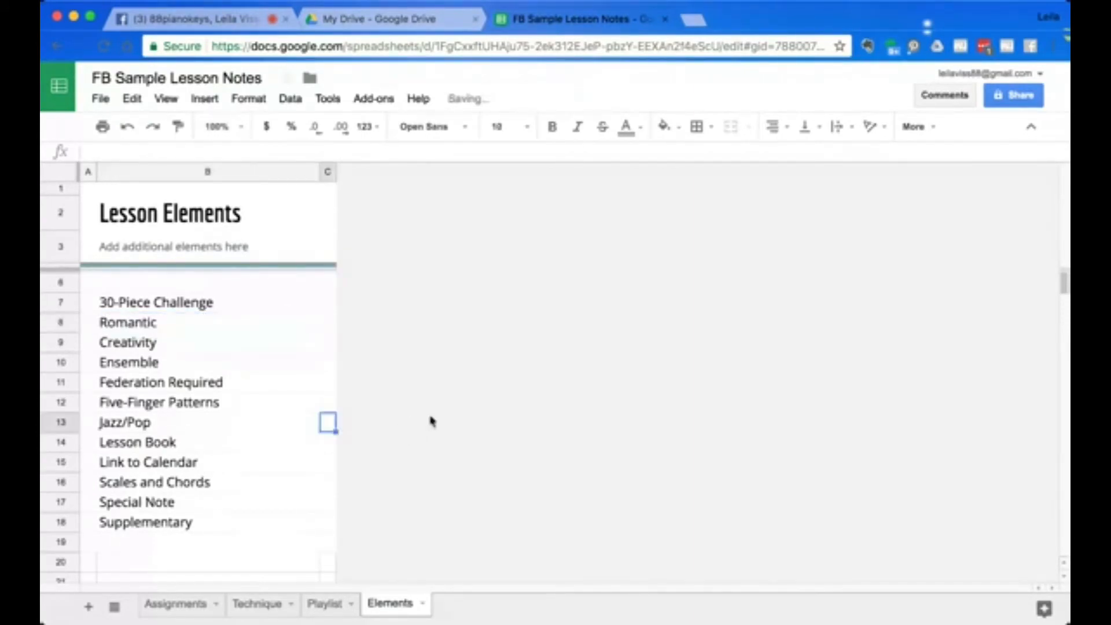
# Set the Creativity row's repertoire category to Romantic on the Assignments sheet.
pyautogui.click(174, 603)
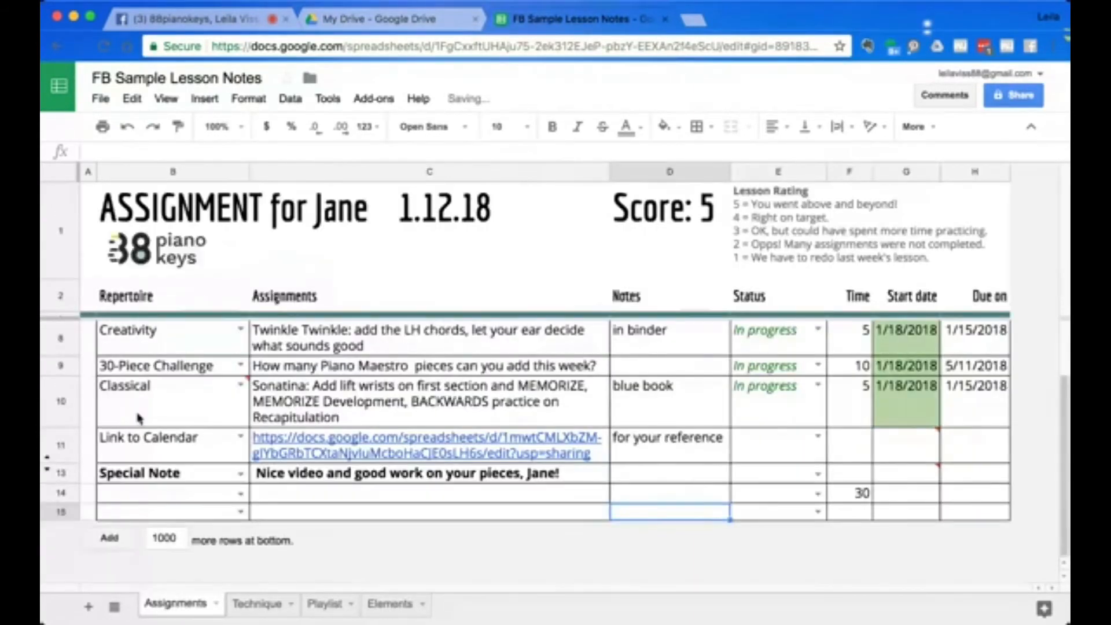
pyautogui.click(241, 330)
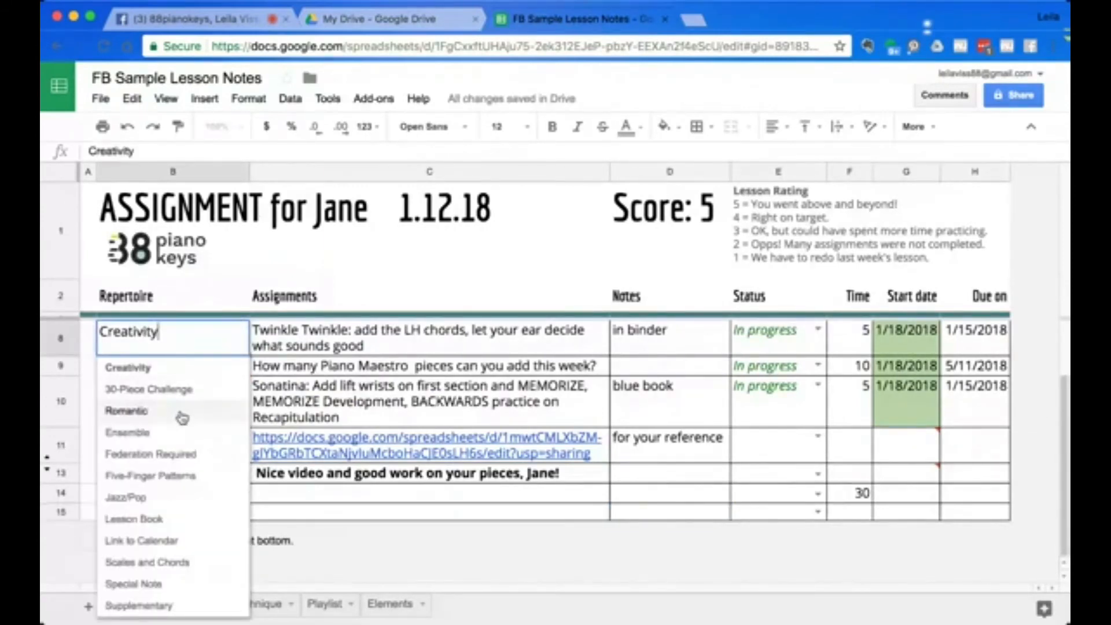
pyautogui.click(181, 413)
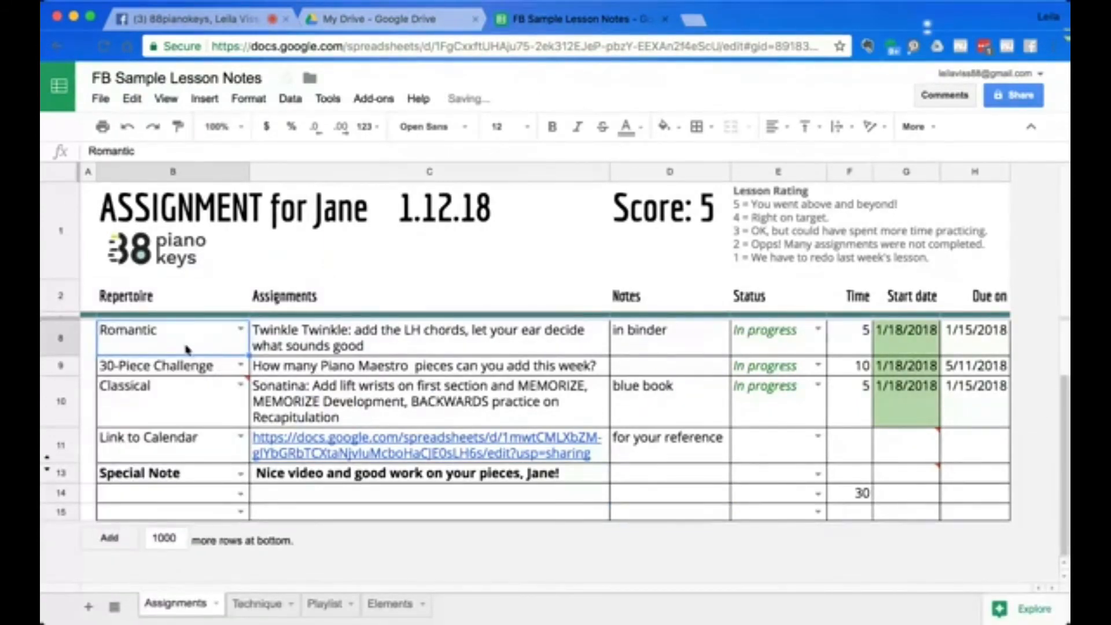
pyautogui.moveTo(188, 351)
pyautogui.moveTo(172, 417)
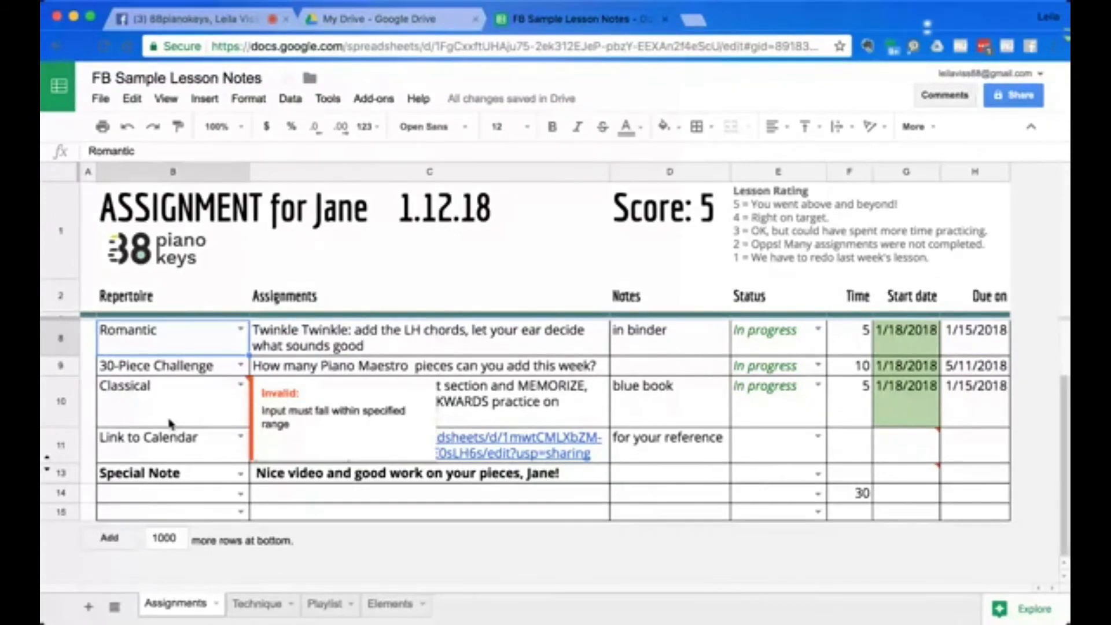
# Retype the final 2 of the 1.12.18 date in the assignment heading.
pyautogui.scroll(2, 172, 422)
pyautogui.click(389, 231)
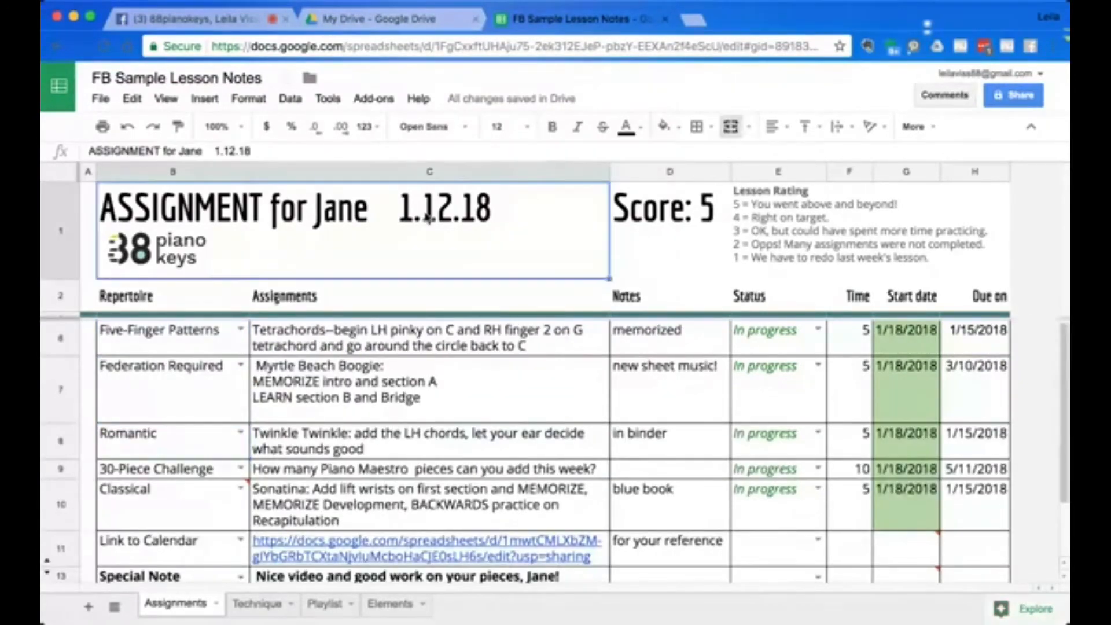
pyautogui.doubleClick(462, 211)
pyautogui.click(455, 212)
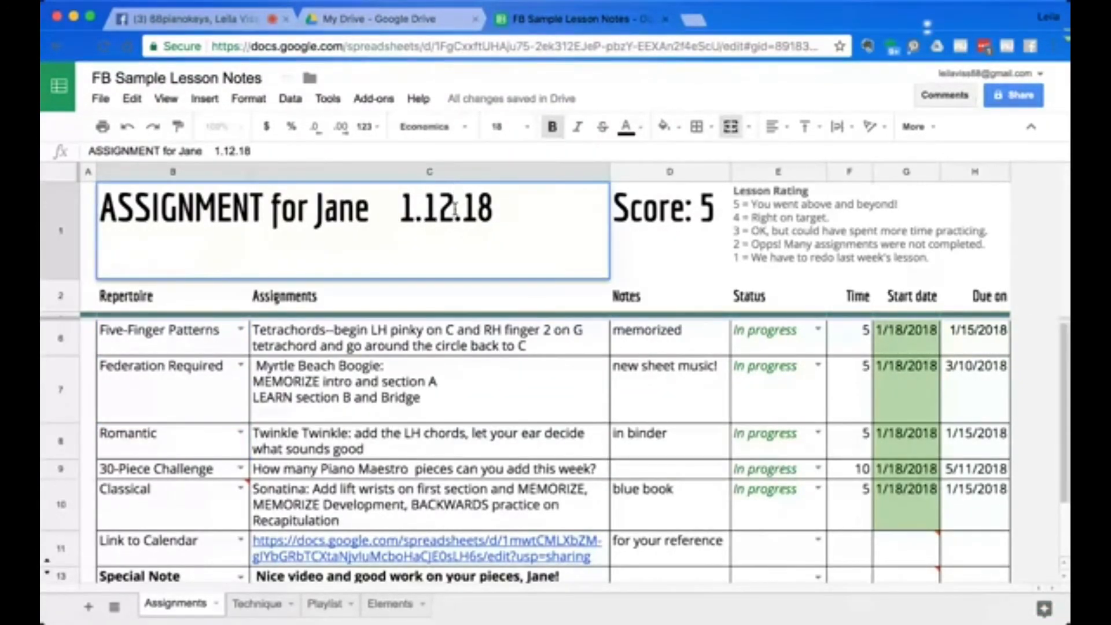
pyautogui.press('BackSpace')
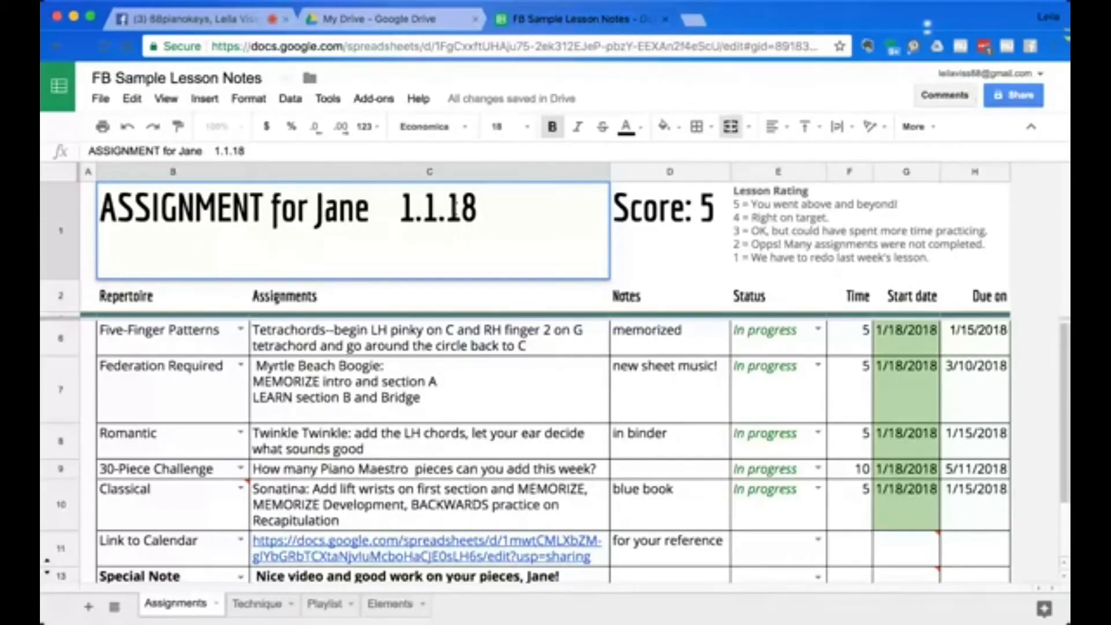
pyautogui.write('2')
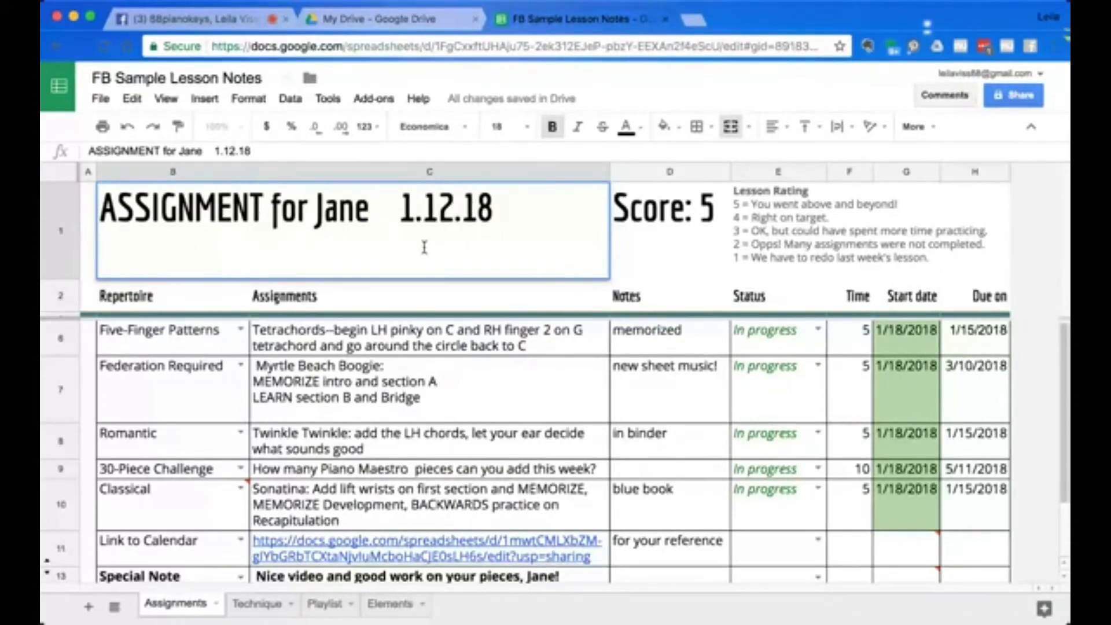
pyautogui.click(650, 224)
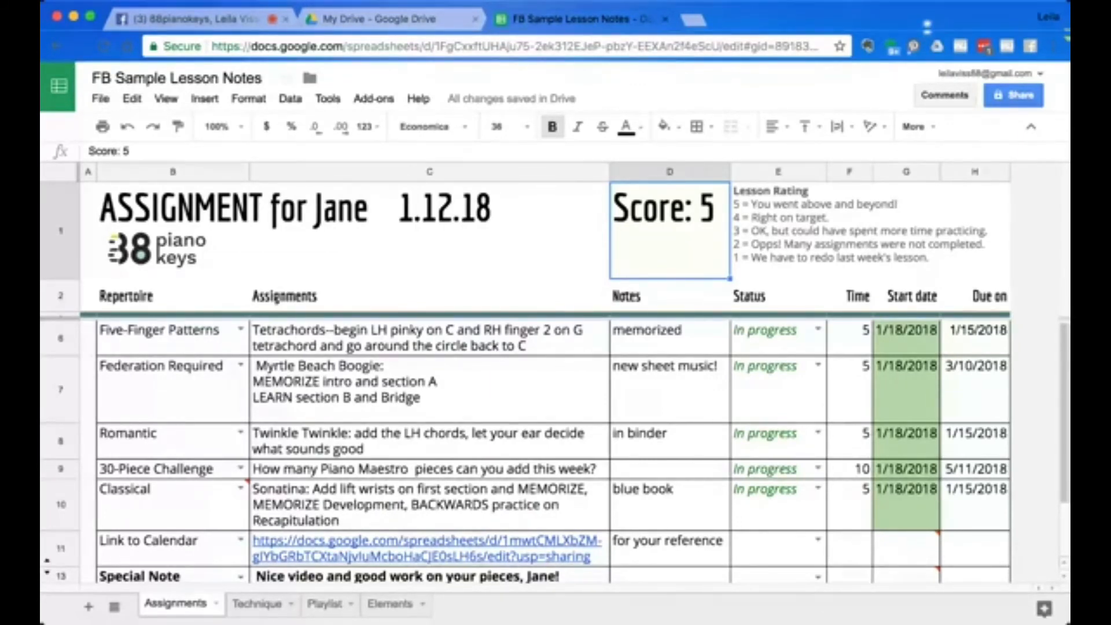
pyautogui.click(100, 99)
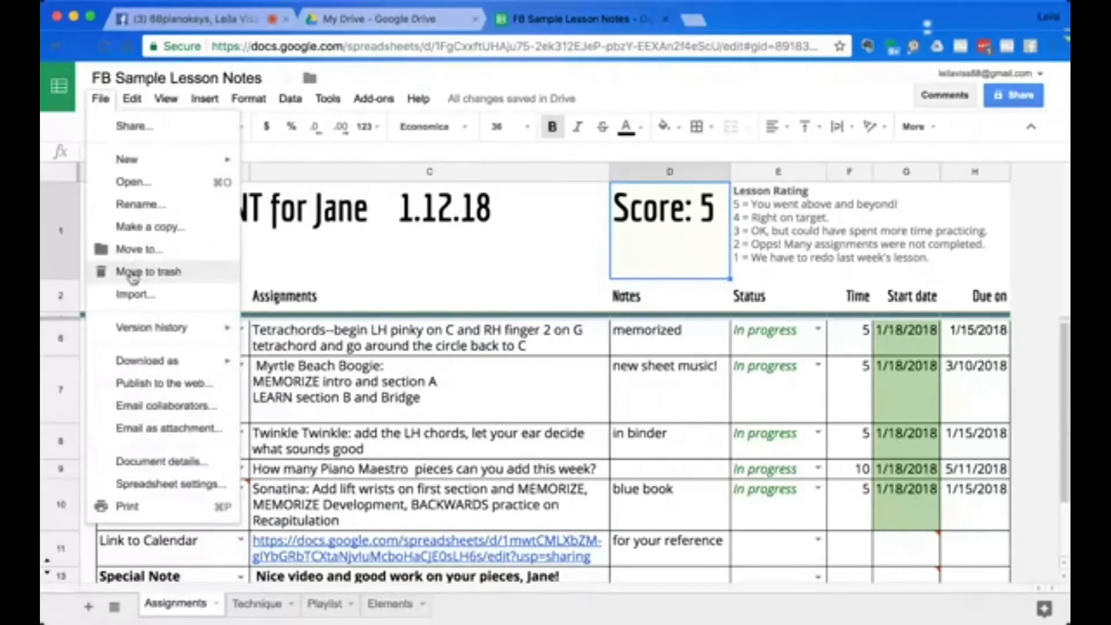
pyautogui.click(132, 229)
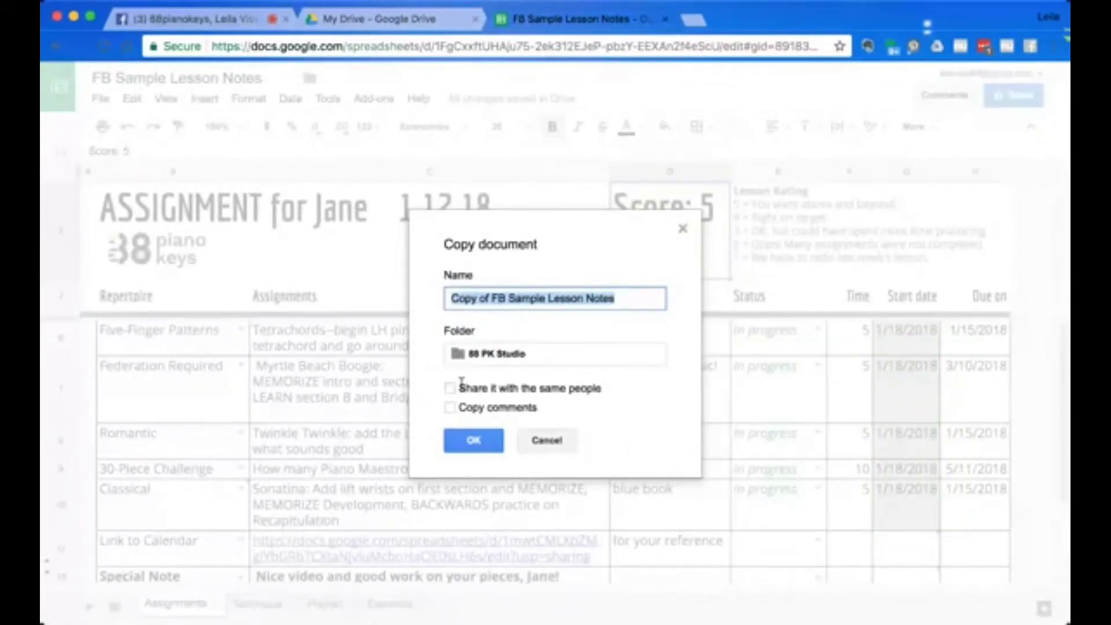
pyautogui.click(549, 443)
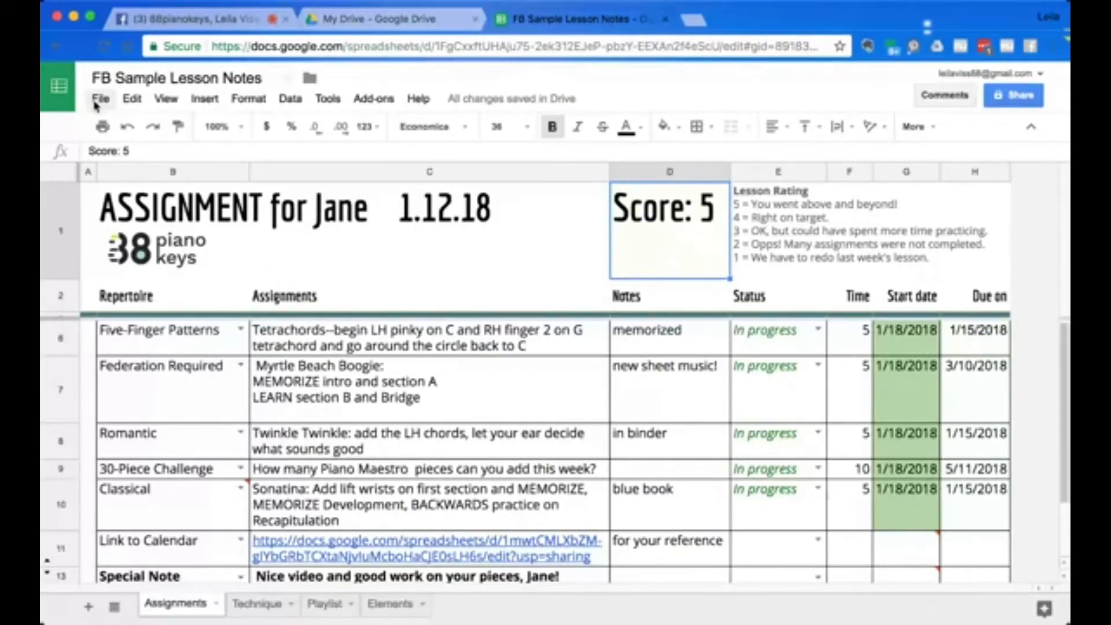
pyautogui.click(1017, 99)
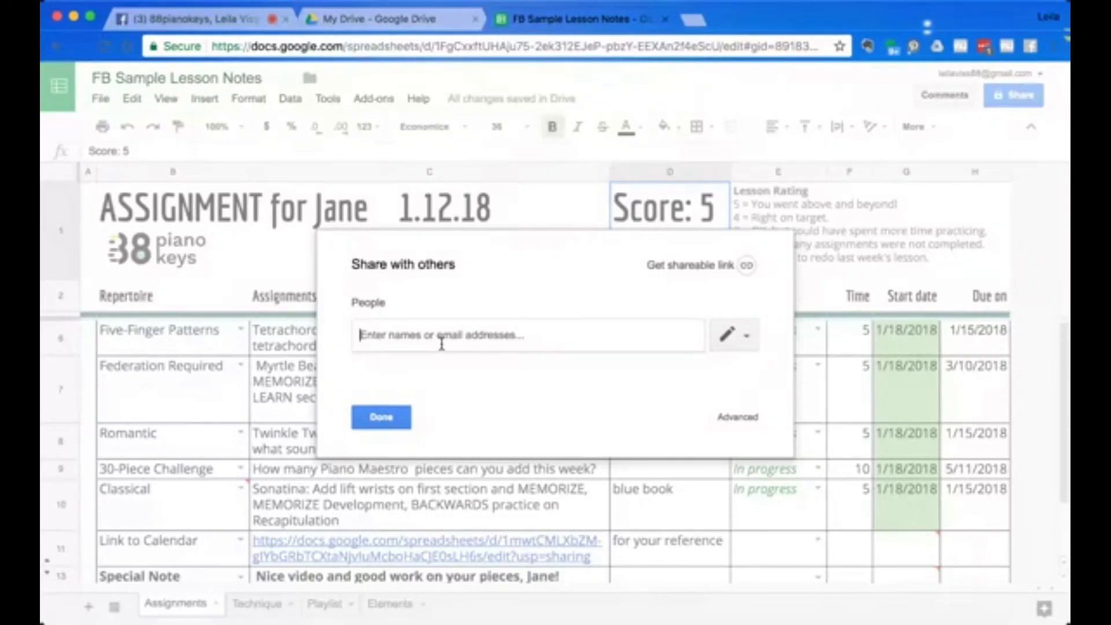
pyautogui.write('c')
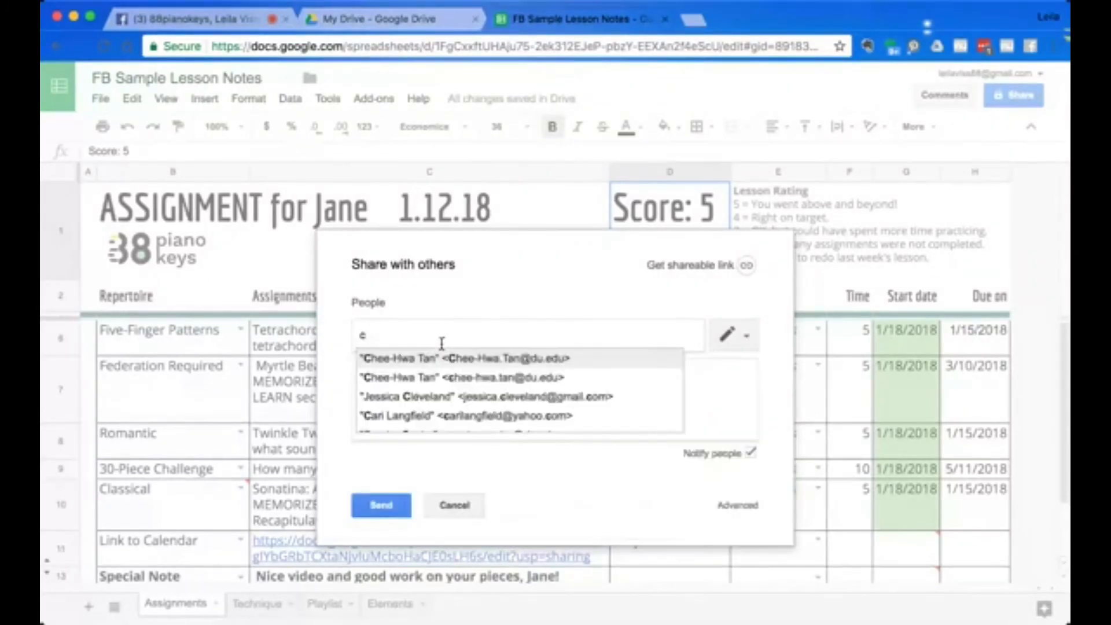
pyautogui.click(453, 397)
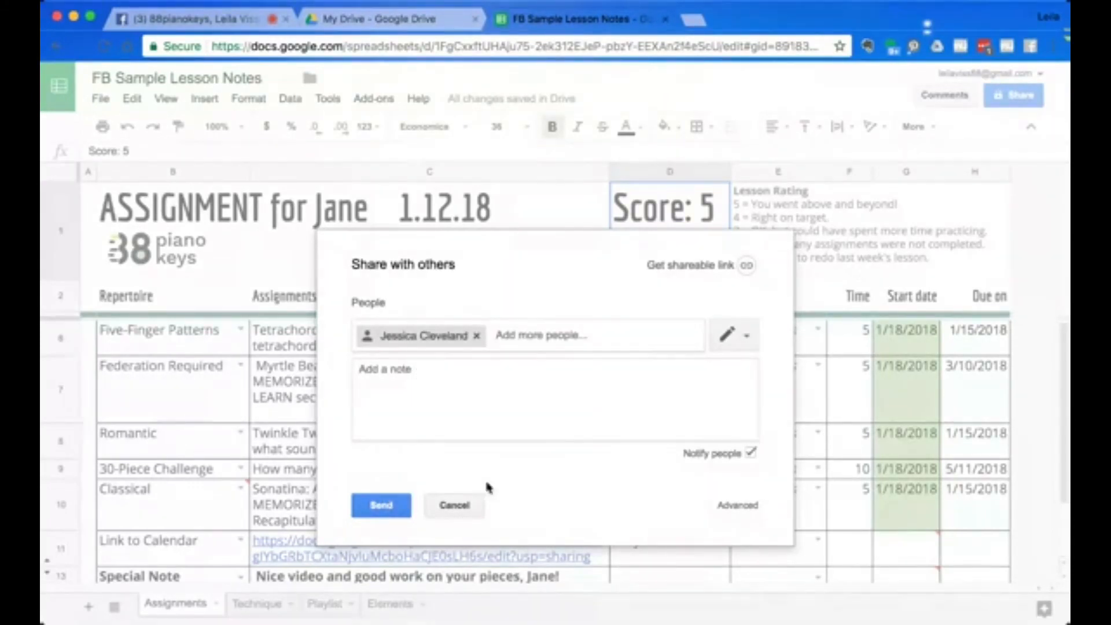
pyautogui.click(478, 508)
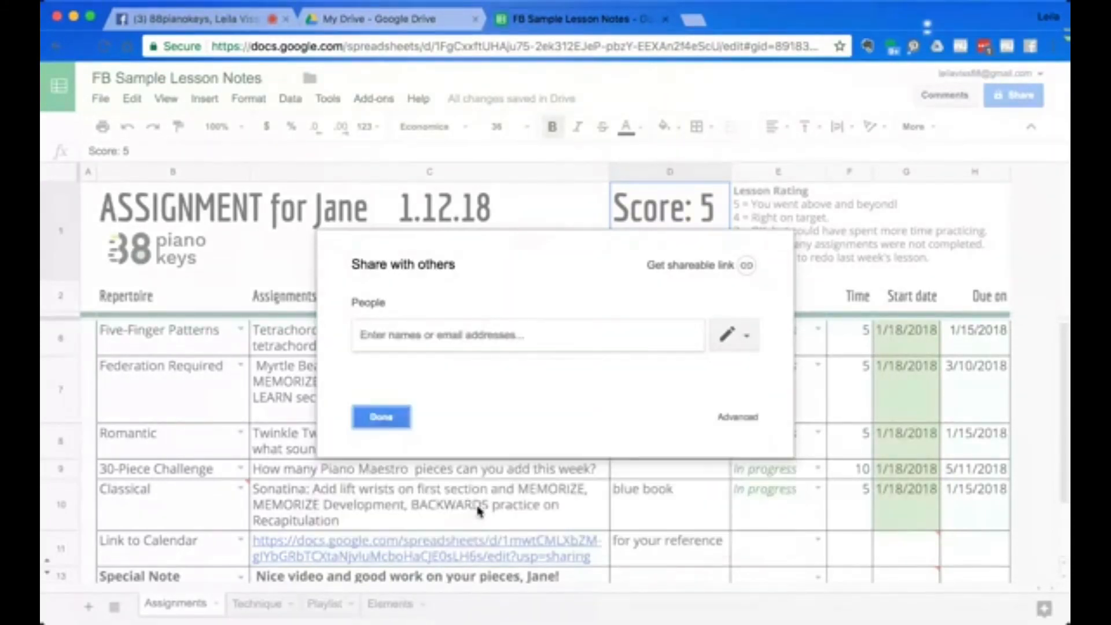
pyautogui.click(382, 418)
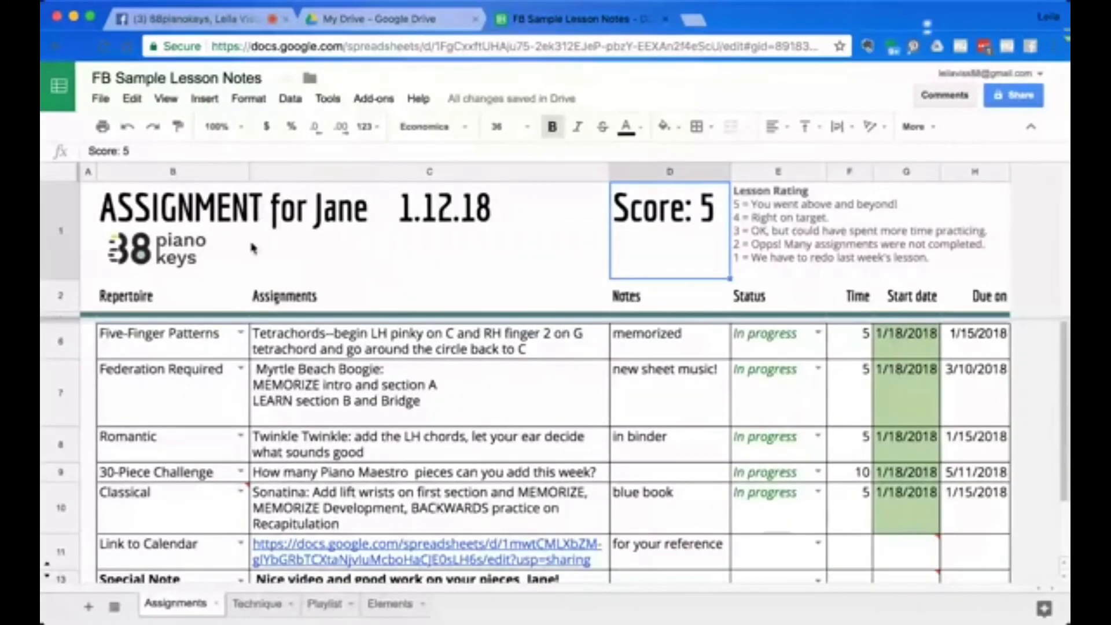
pyautogui.click(101, 98)
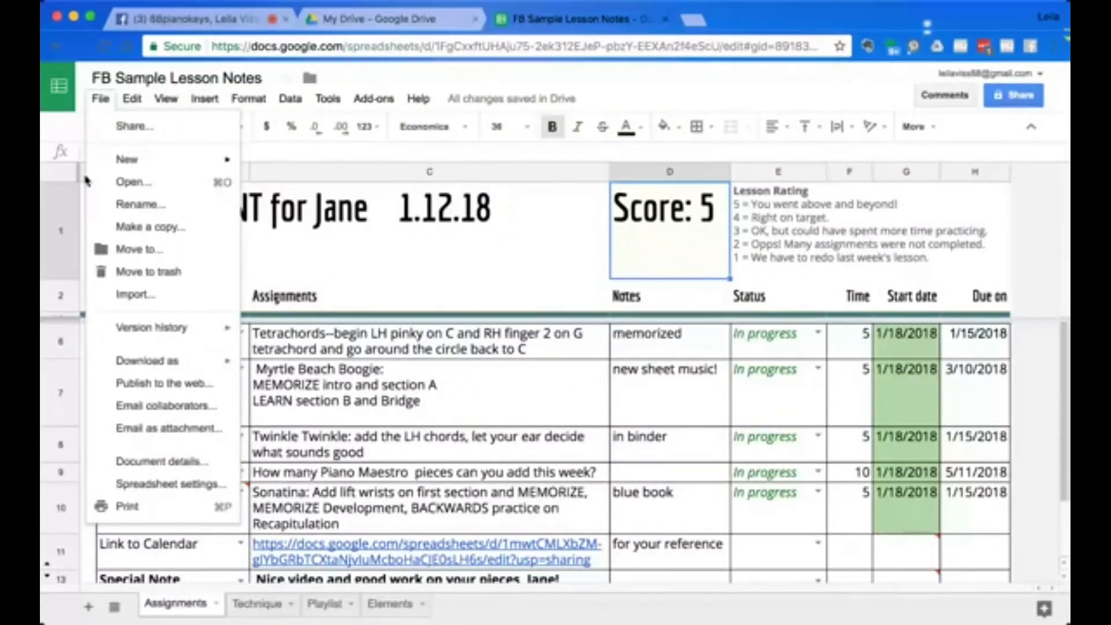
pyautogui.moveTo(98, 317)
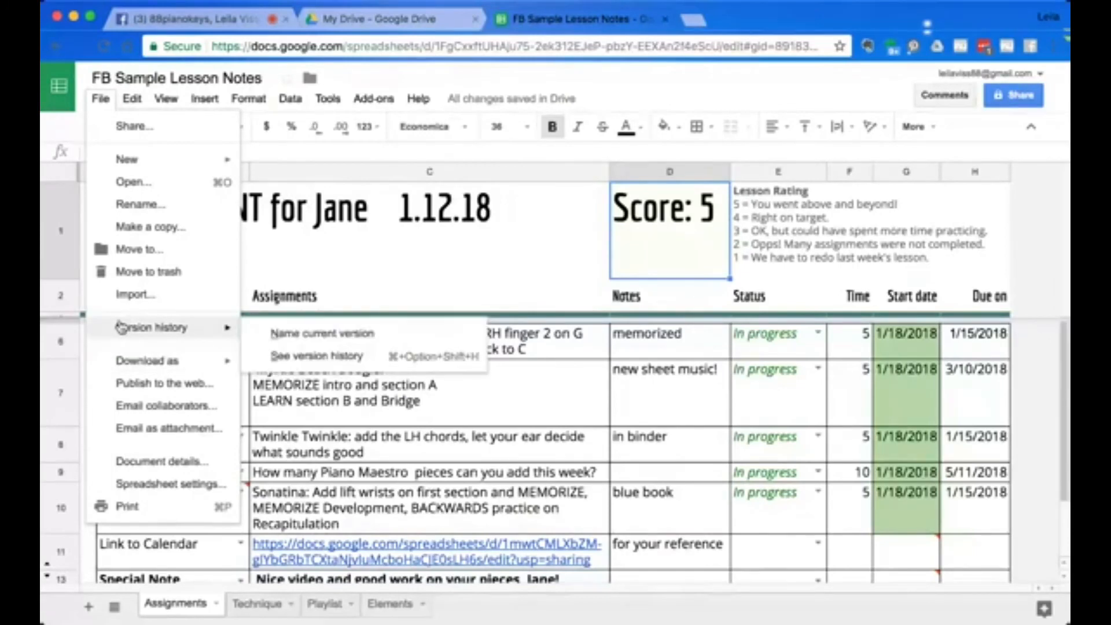
pyautogui.click(133, 428)
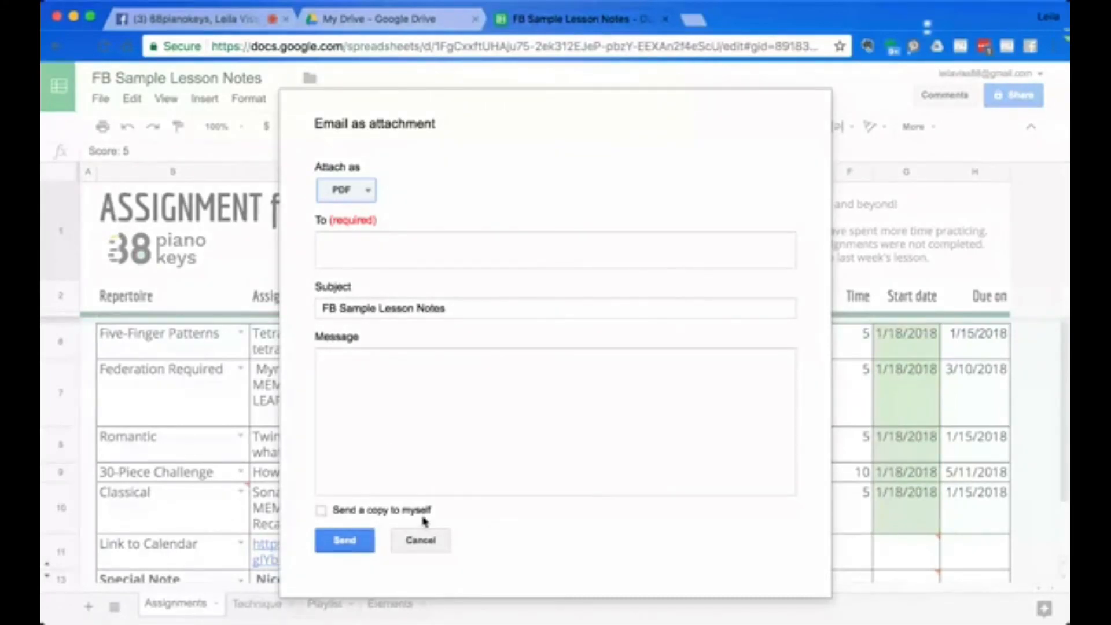
pyautogui.click(426, 545)
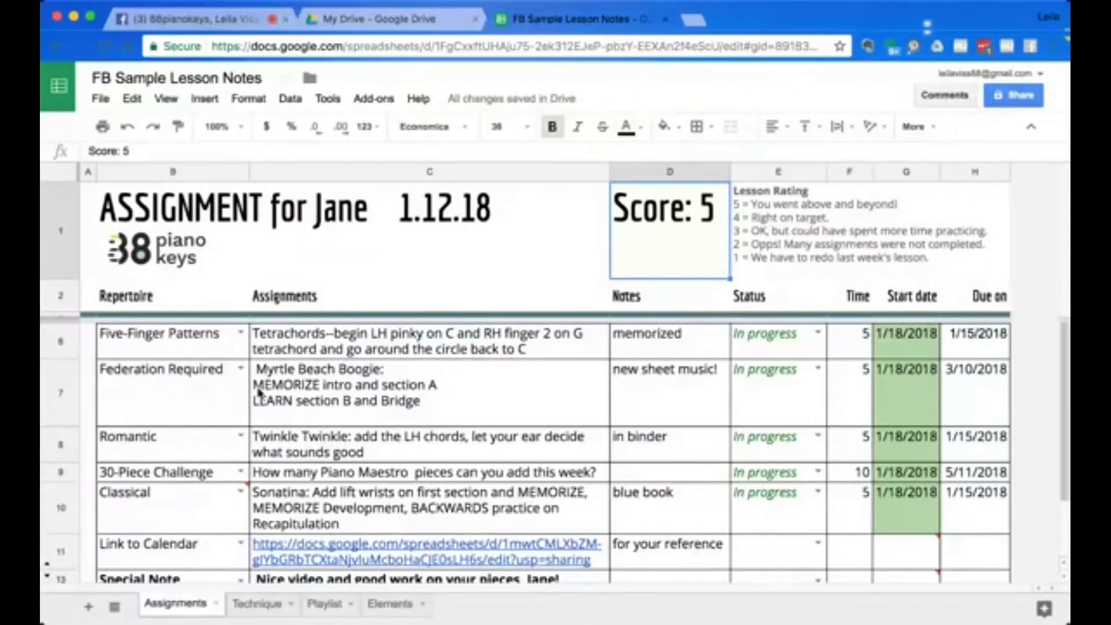